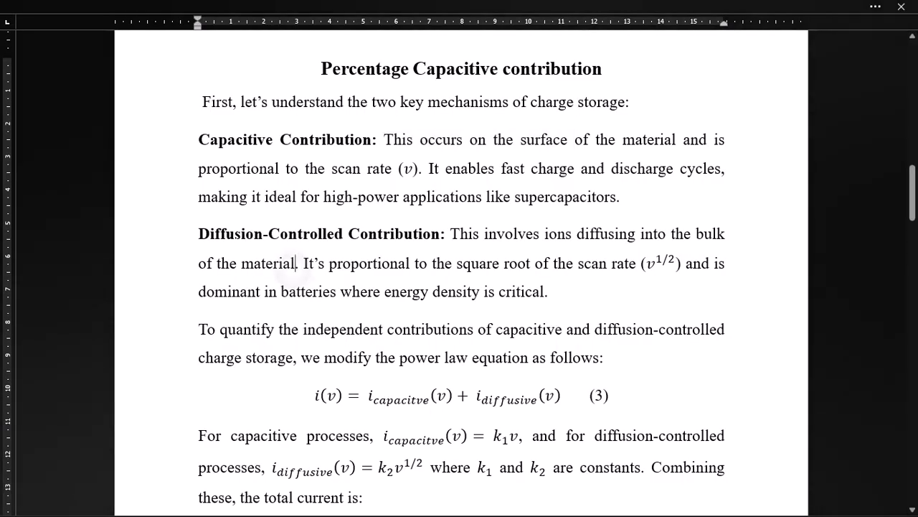
Step: Highlight in yellow "charge storage", the Capacitive Contribution heading, and that paragraph's phrases on material surface, scan rate, fast charge and discharge cycles, and supercapacitors
left_click_drag(296, 263, 339, 291)
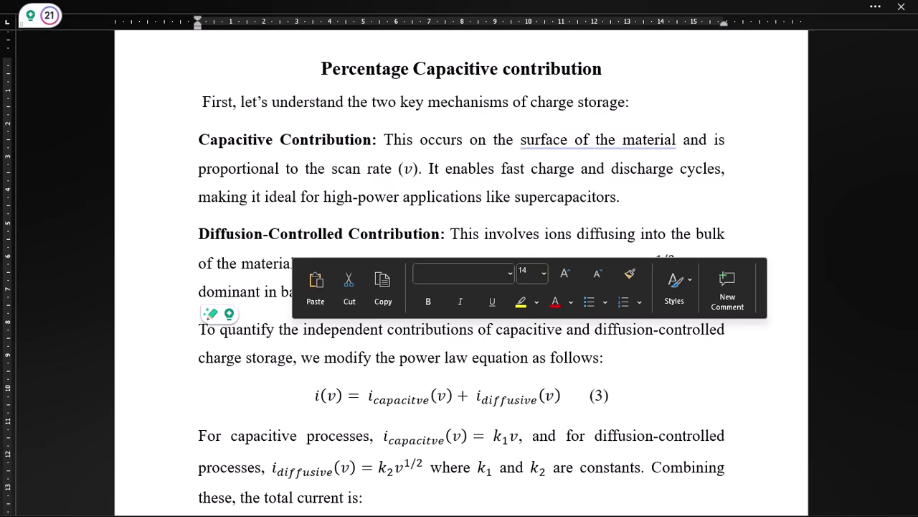
left_click(219, 205)
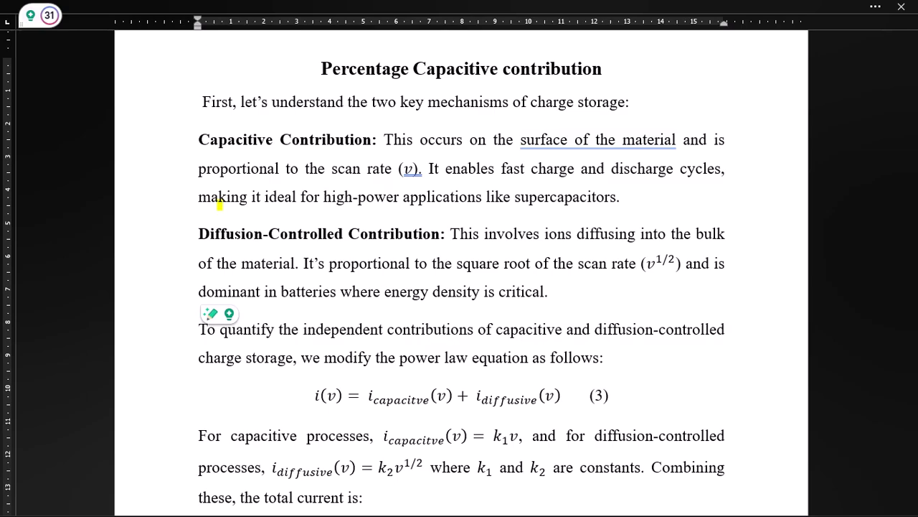
left_click_drag(630, 102, 513, 102)
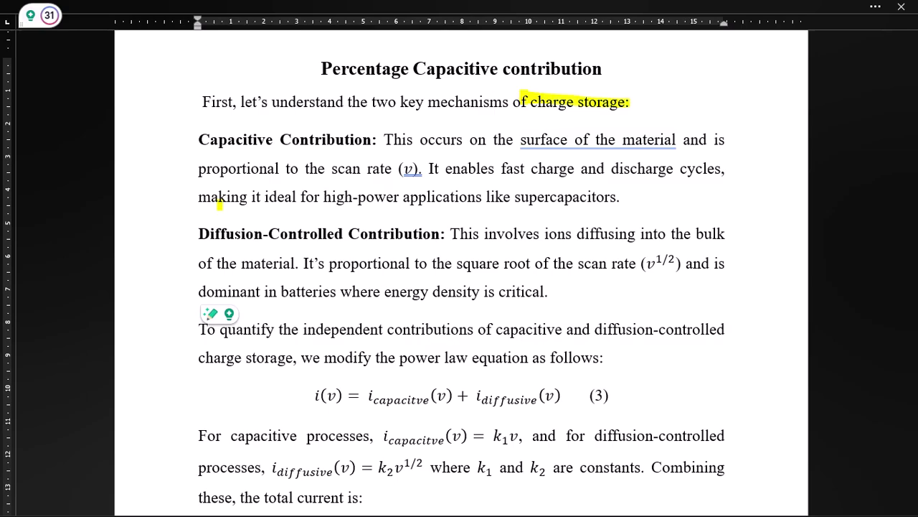
left_click_drag(374, 139, 194, 140)
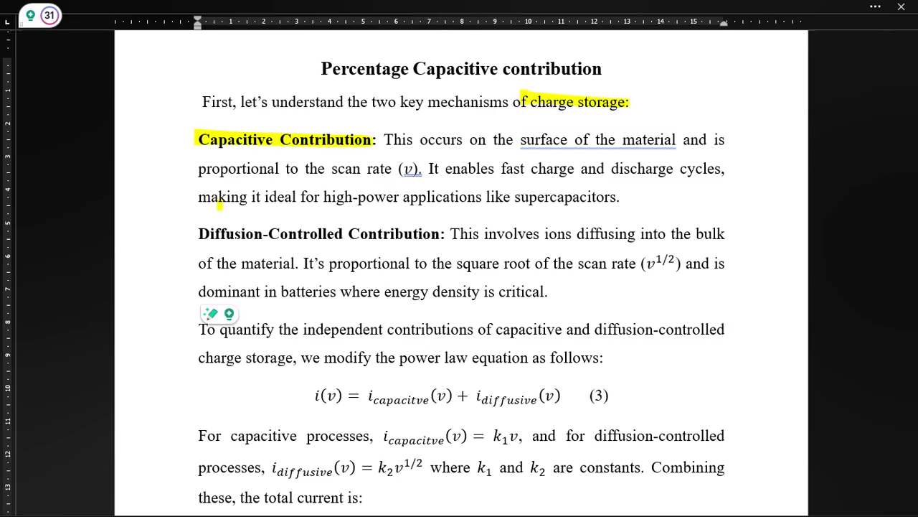
left_click_drag(723, 140, 518, 139)
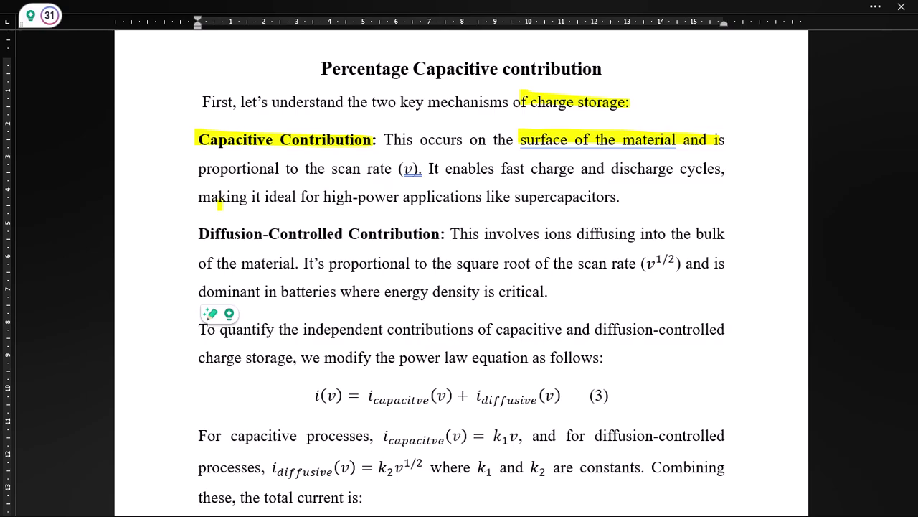
left_click_drag(422, 168, 214, 168)
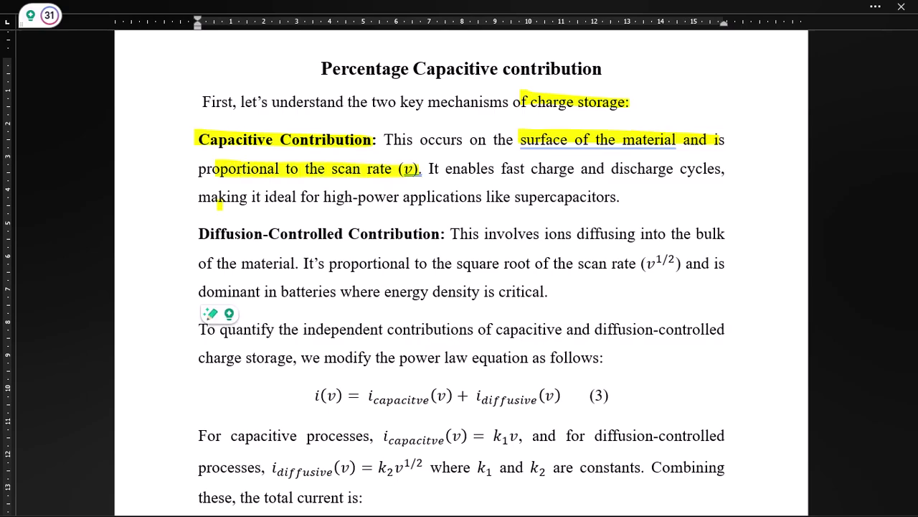
left_click_drag(723, 168, 488, 167)
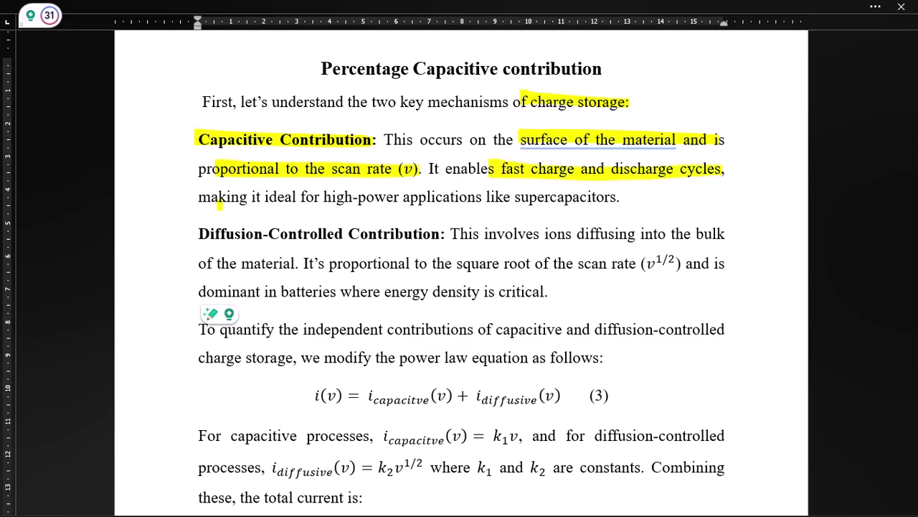
left_click_drag(620, 197, 512, 197)
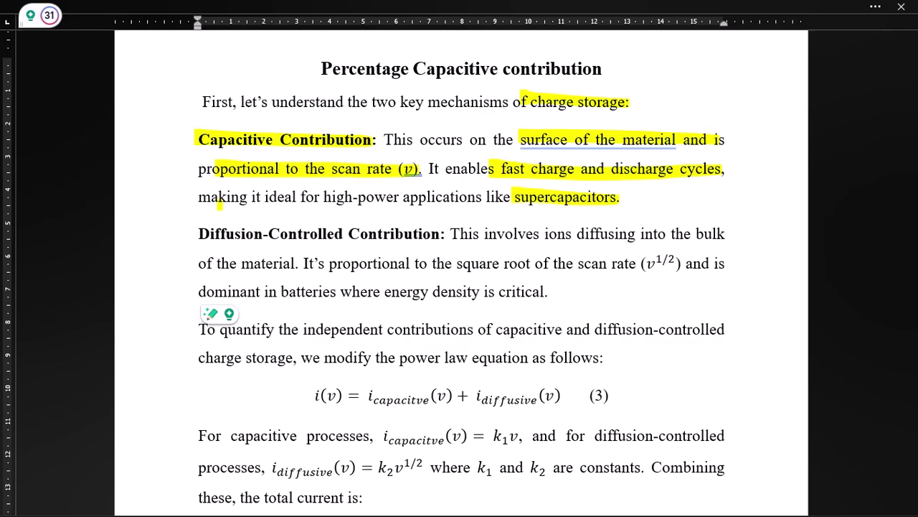
Step: Highlight the Diffusion-Controlled Contribution heading and its phrases "into the bulk of the material", "(v^1/2)" and "energy density is critical" in yellow
left_click_drag(438, 234, 198, 233)
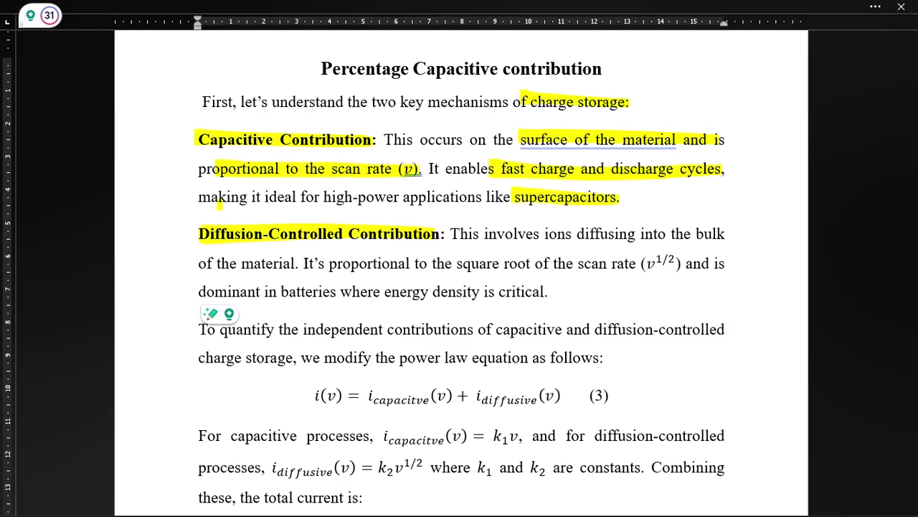
left_click_drag(725, 233, 621, 234)
left_click_drag(294, 263, 198, 264)
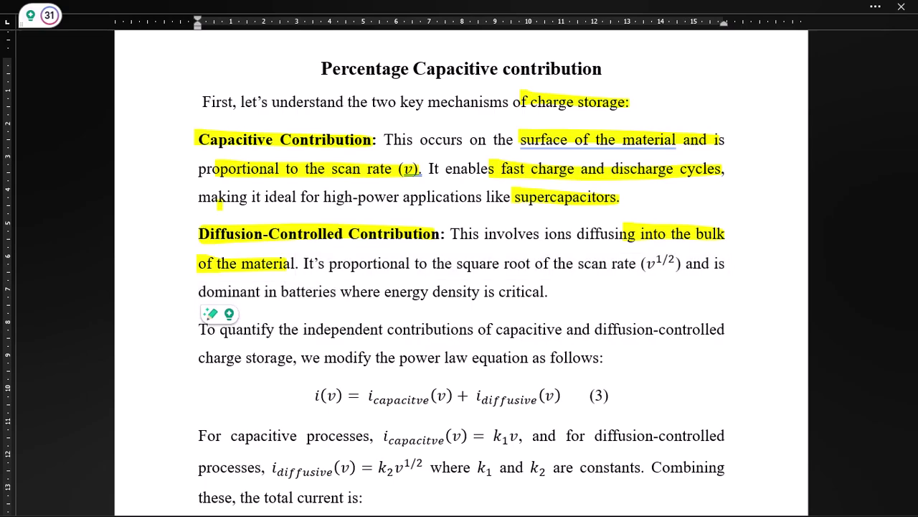
mouse_move(641, 265)
left_mouse_down()
mouse_move(678, 266)
mouse_move(646, 256)
mouse_move(682, 258)
left_mouse_up()
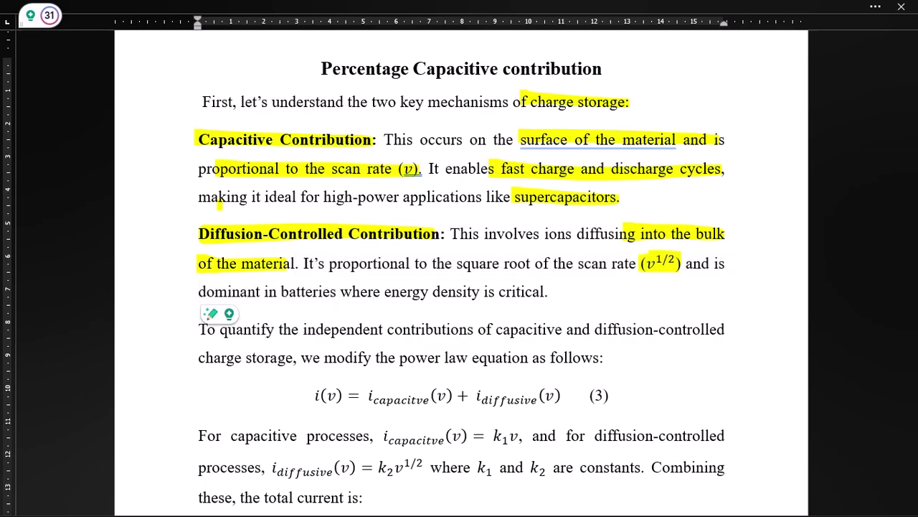
left_click_drag(546, 291, 402, 291)
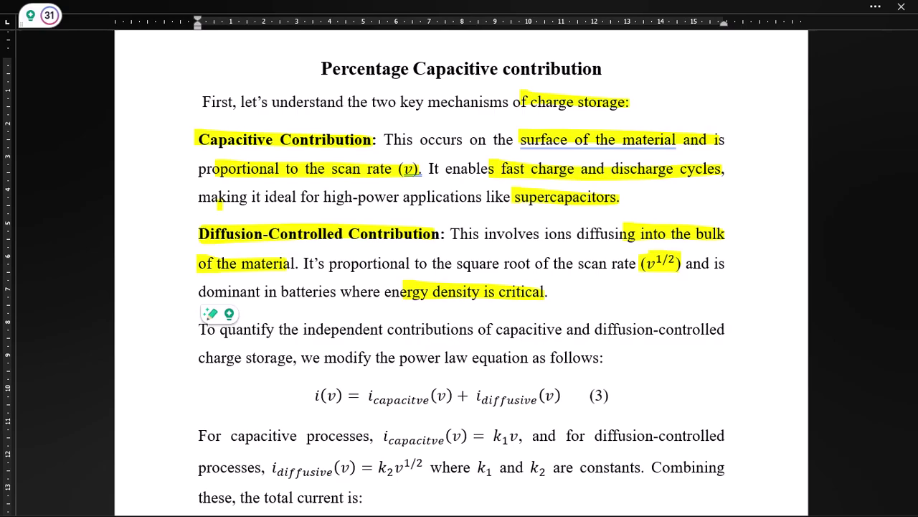
Step: Highlight "modify the power law equation as follows" and the total, capacitive and diffusive current terms of equation (3)
left_click_drag(599, 358, 321, 358)
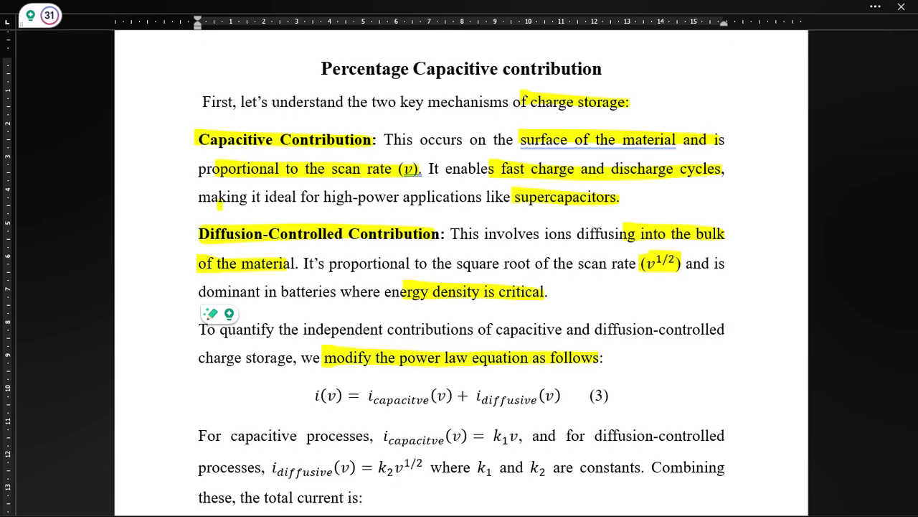
left_click_drag(341, 395, 314, 396)
left_click_drag(449, 397, 368, 397)
left_click_drag(560, 396, 466, 397)
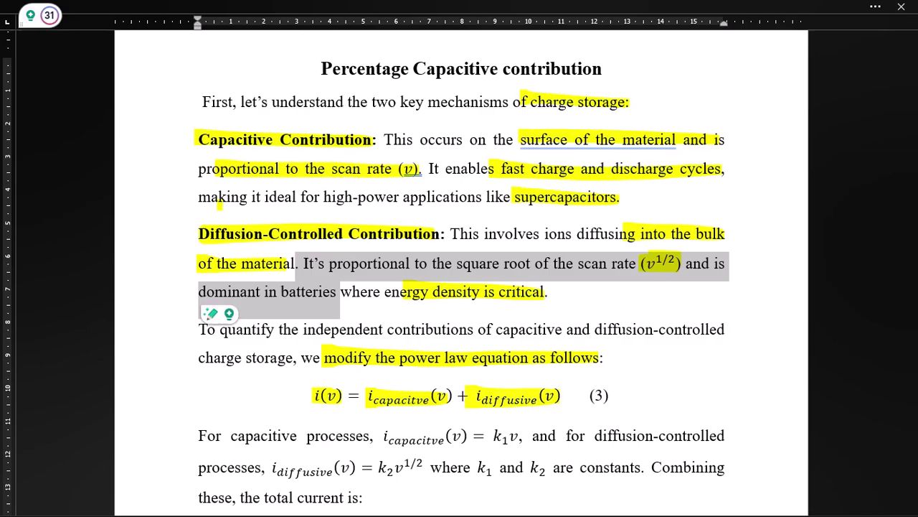
Step: Highlight k1v, i diffusive(v), k2v^1/2, k1, k2 and "constants" in the paragraph below equation (3), plus the whole of equation (4)
scroll(460, 287, "down", 3)
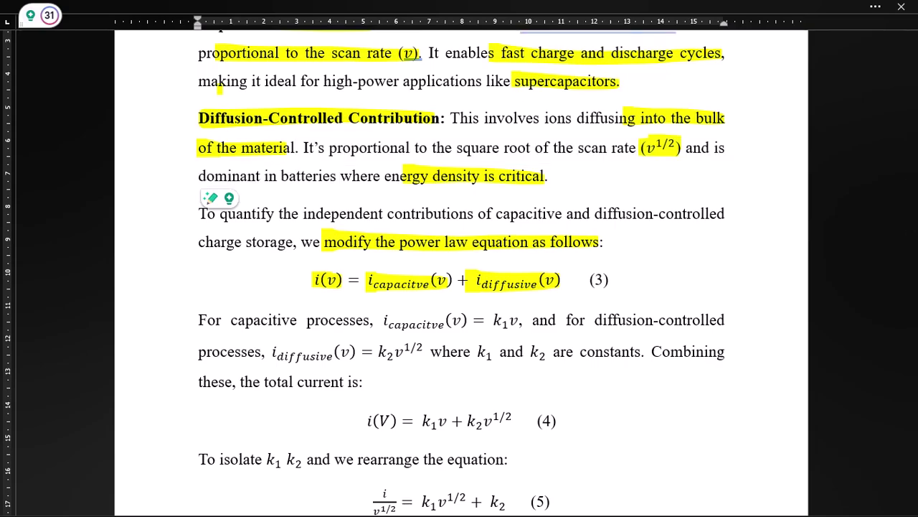
left_click_drag(491, 321, 520, 321)
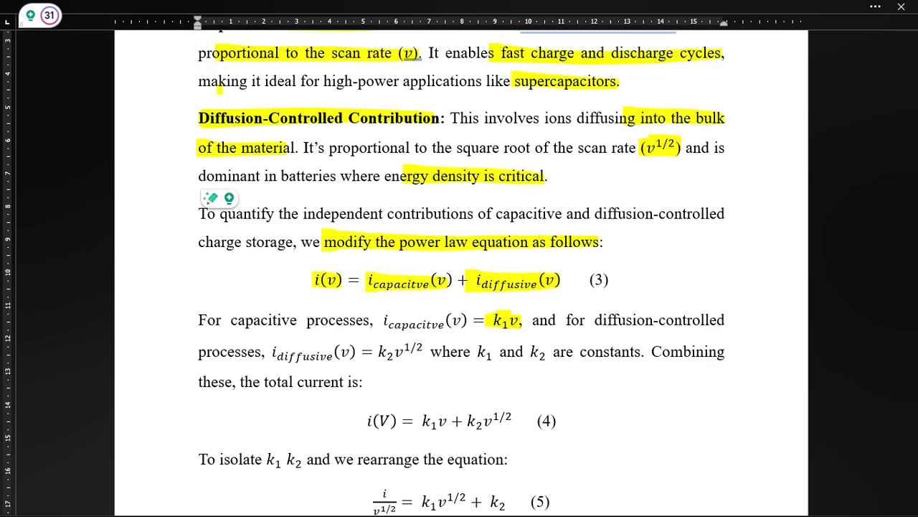
left_click_drag(352, 353, 271, 353)
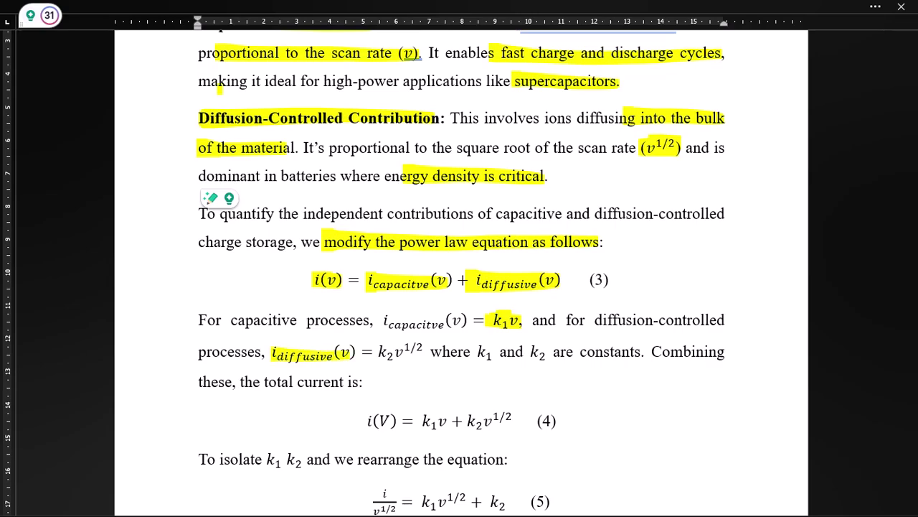
left_click_drag(378, 352, 422, 351)
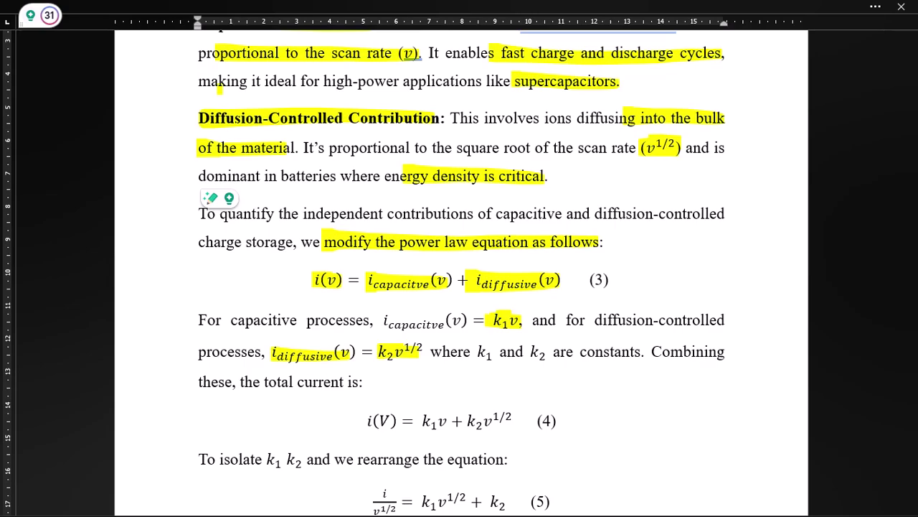
left_click_drag(494, 352, 471, 351)
left_click_drag(530, 352, 552, 352)
left_click_drag(645, 350, 574, 350)
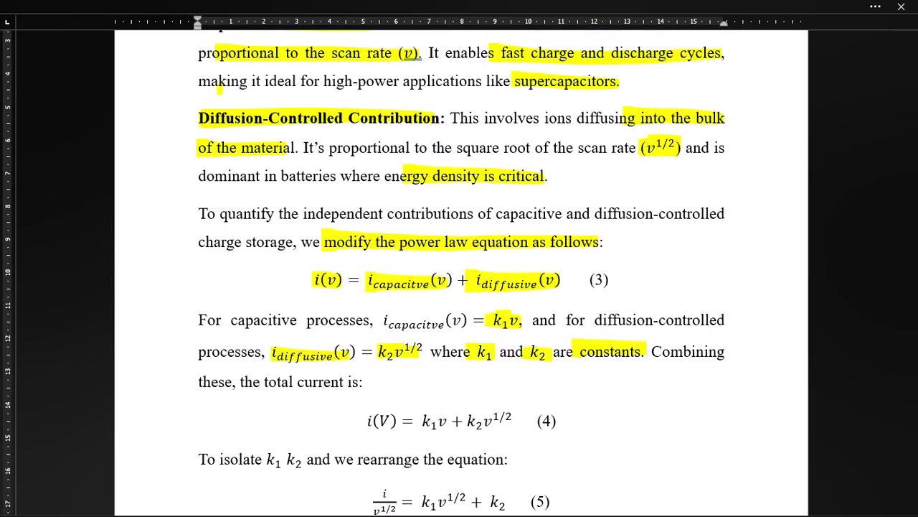
left_click_drag(511, 420, 360, 420)
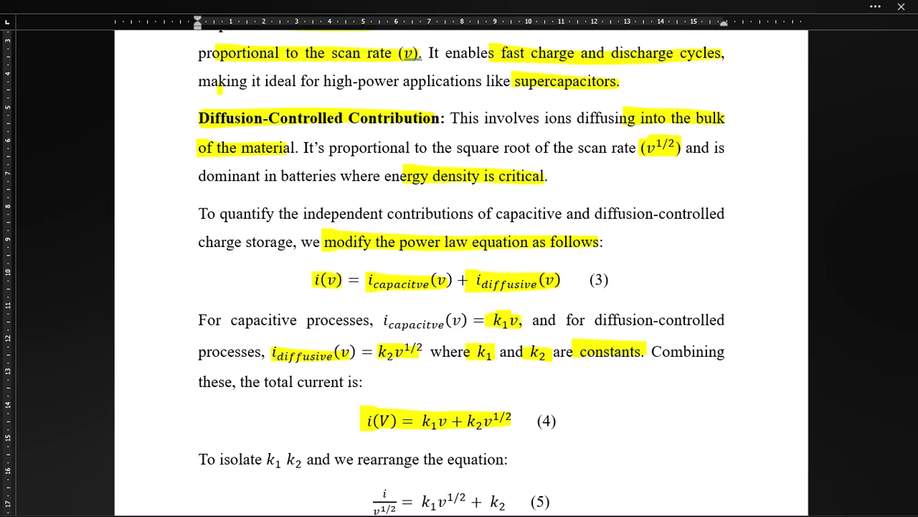
Step: Highlight "rearrange the equation" and the terms i/v^1/2, k1v^1/2 and k2 of equation (5)
scroll(730, 72, "down", 4)
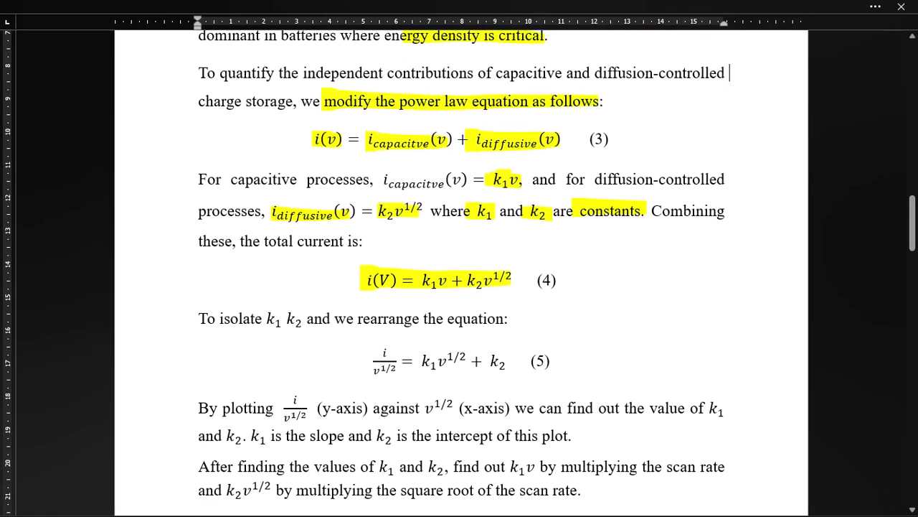
left_click_drag(507, 319, 356, 319)
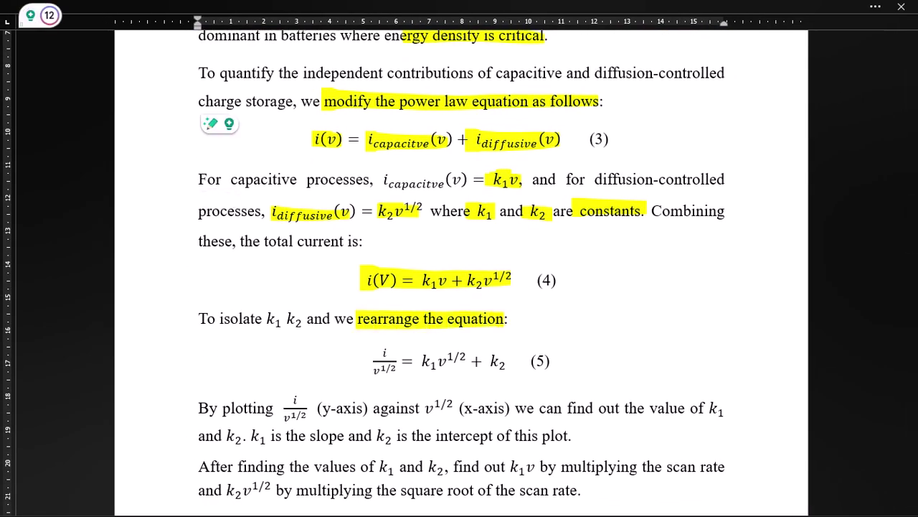
left_click_drag(370, 359, 392, 369)
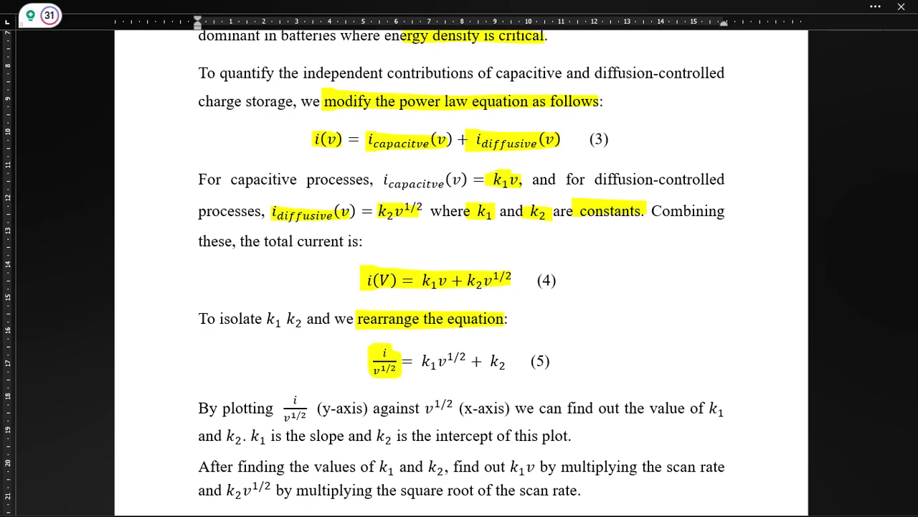
mouse_move(422, 360)
left_mouse_down()
mouse_move(509, 362)
mouse_move(483, 365)
left_mouse_up()
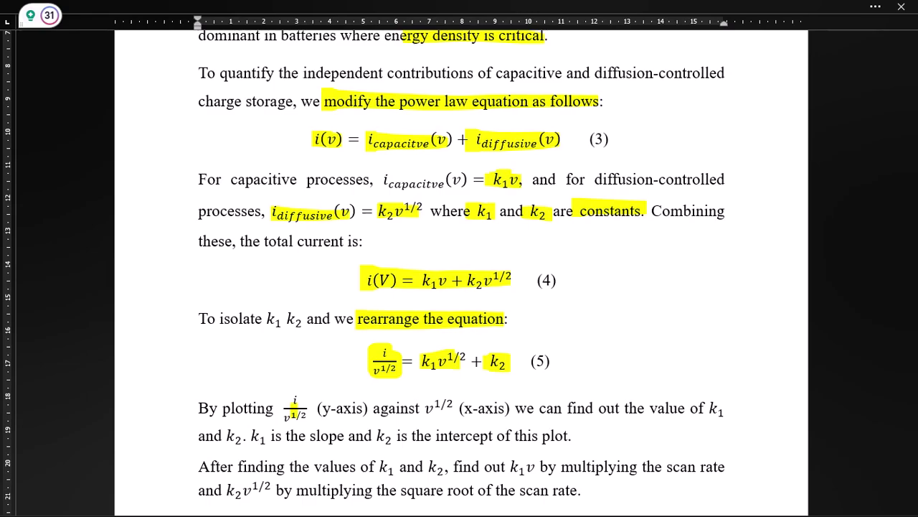
Step: Highlight the plotted quantities i/v^1/2 and v^1/2, their axis labels, and the slope and intercept statements for k1 and k2 below equation (5)
left_click_drag(287, 400, 304, 419)
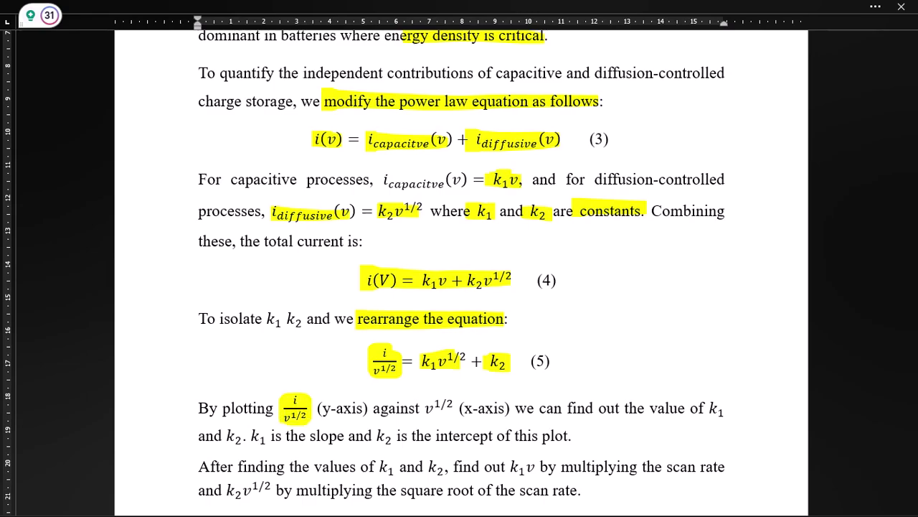
left_click_drag(422, 406, 452, 406)
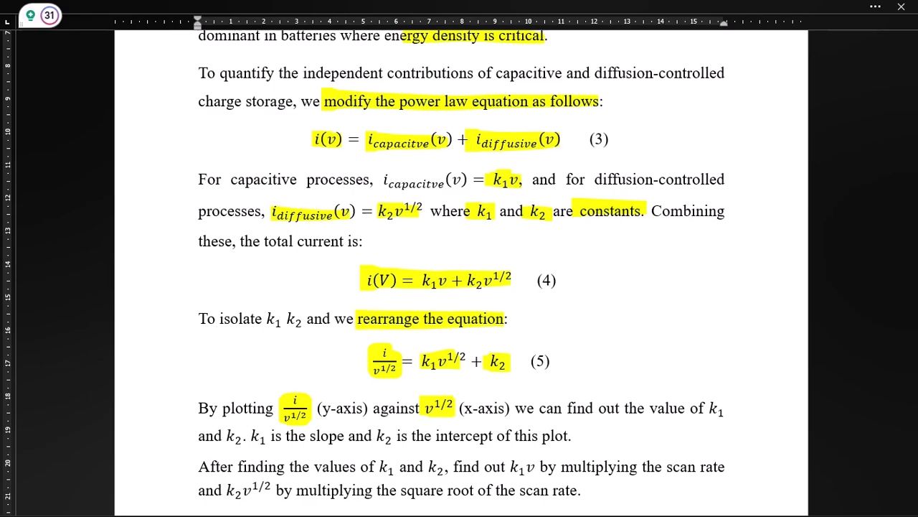
left_click_drag(198, 436, 353, 436)
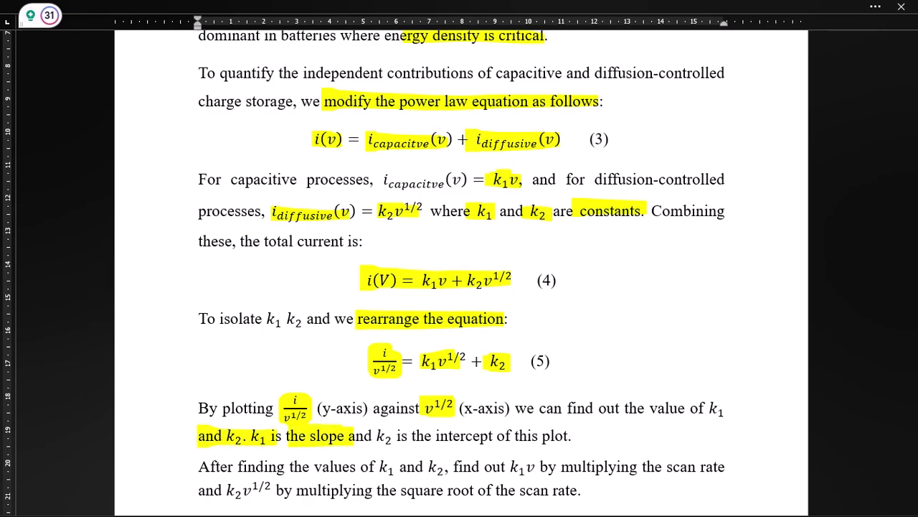
left_click_drag(570, 436, 370, 436)
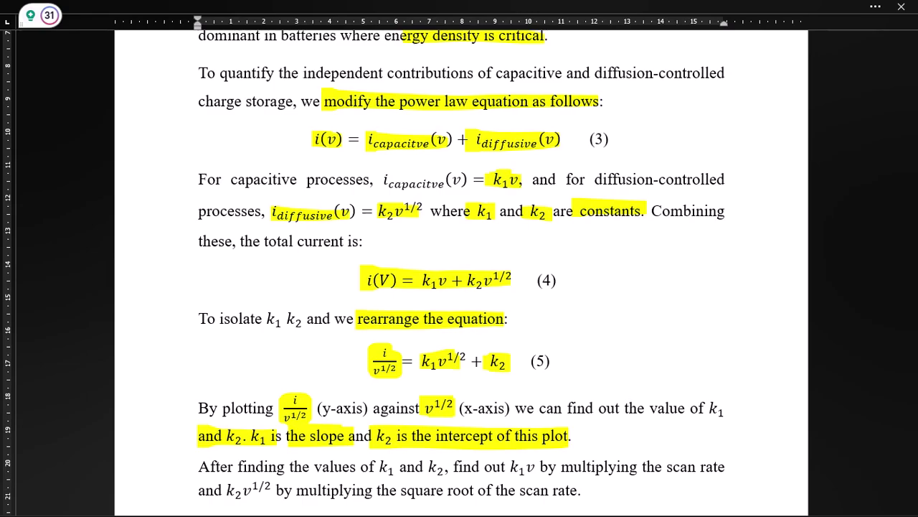
left_click_drag(320, 409, 361, 408)
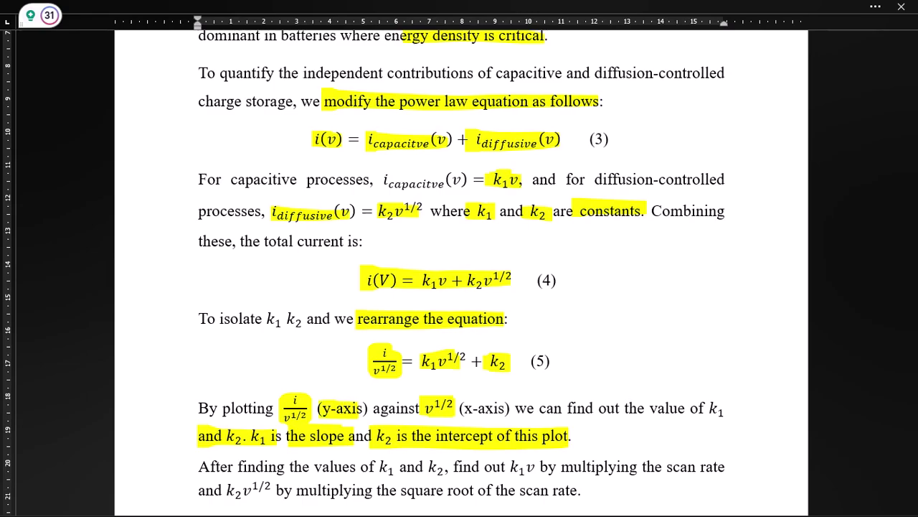
left_click_drag(502, 409, 464, 409)
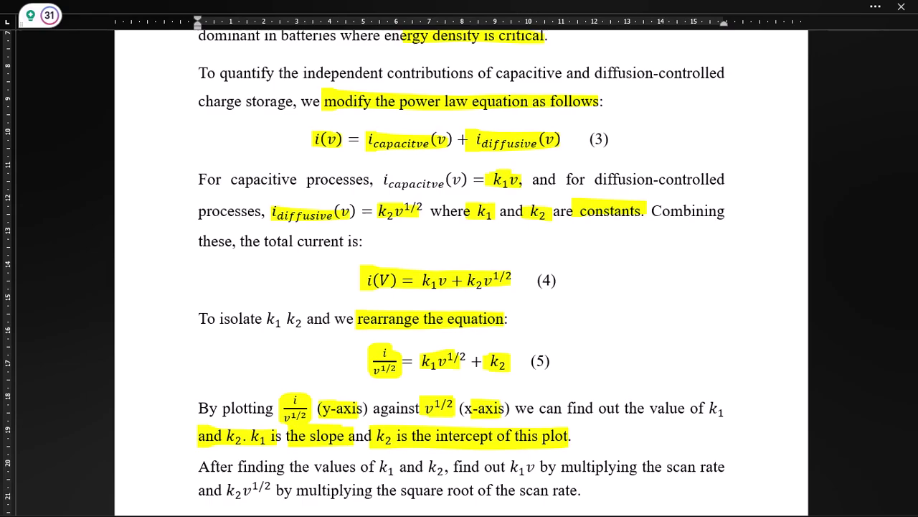
Step: Sketch a rough plot with the yellow highlighter beside equations (4) and (5): a vertical axis, a horizontal axis and a rising straight line
left_click_drag(615, 244, 607, 341)
left_click_drag(800, 334, 571, 323)
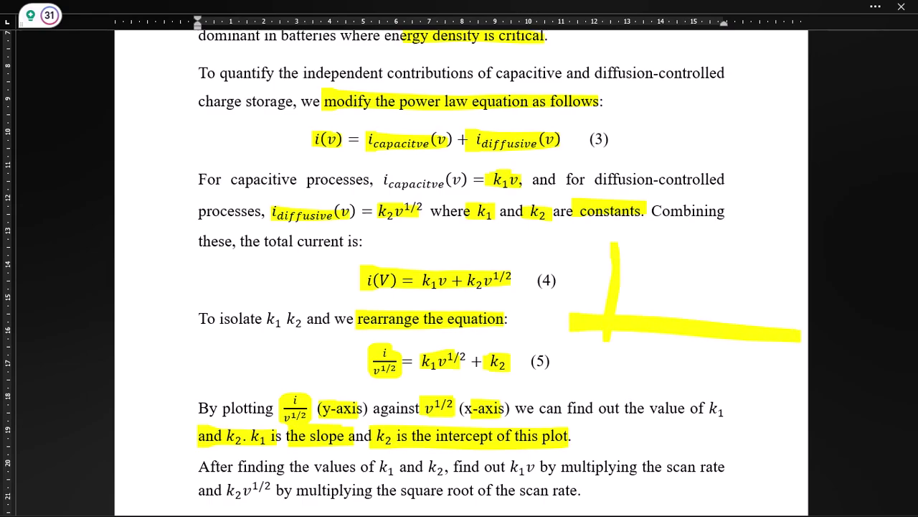
left_click_drag(635, 284, 757, 246)
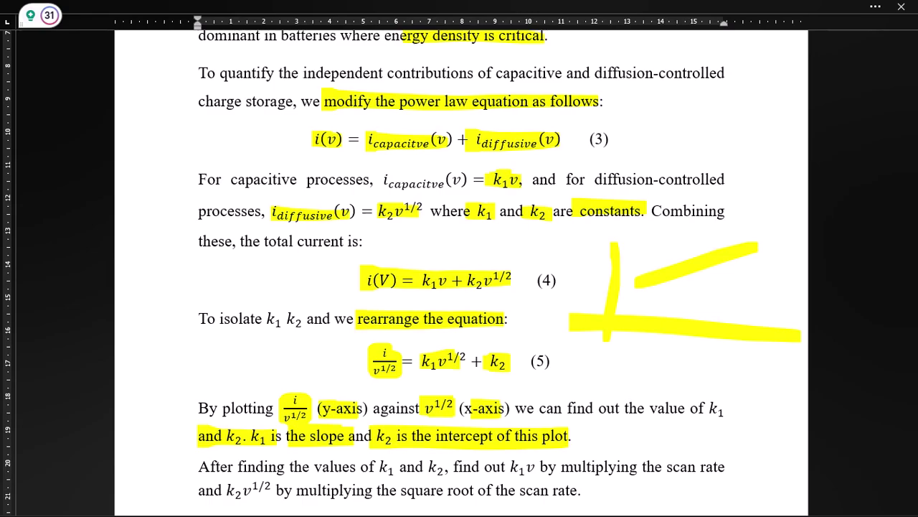
Step: Draw a small filled yellow highlighter mark in the blank page margin beside equation (5)
scroll(373, 247, "down", 3)
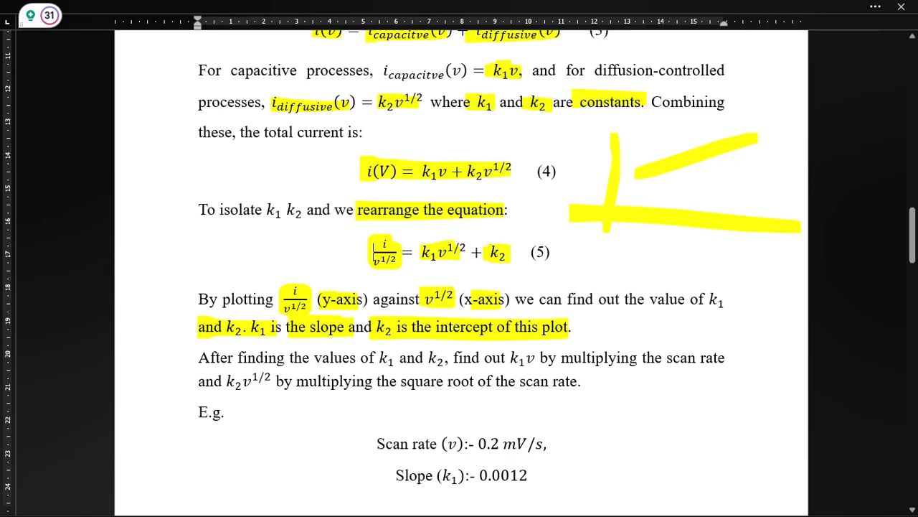
mouse_move(150, 224)
left_mouse_down()
mouse_move(146, 256)
mouse_move(169, 241)
left_mouse_up()
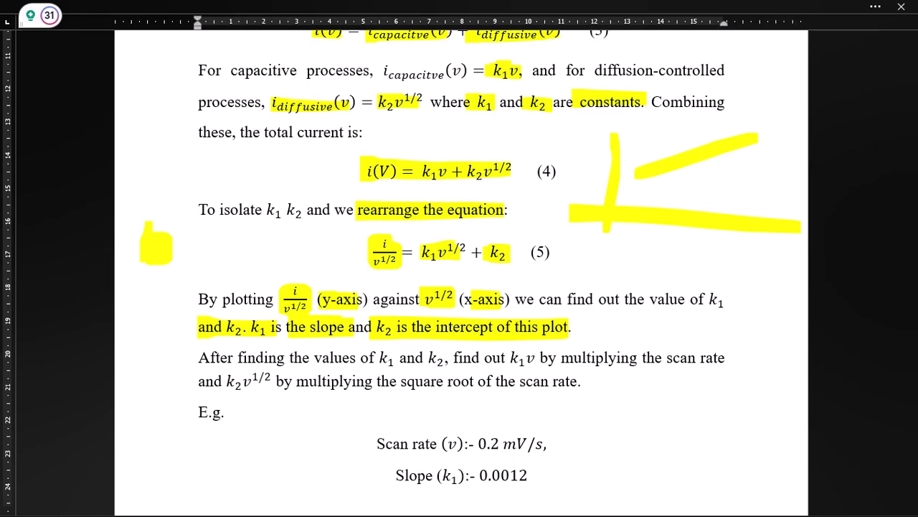
scroll(459, 272, "down", 4)
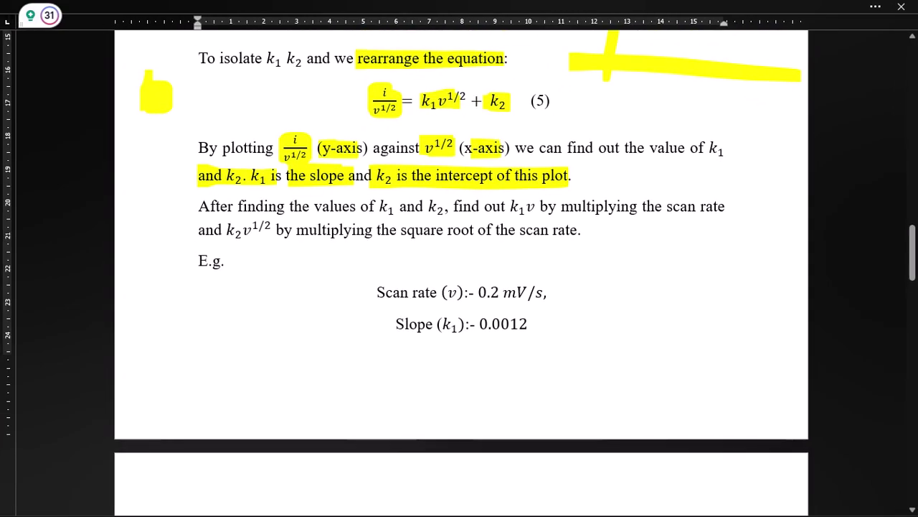
Step: Highlight k1, k2, k1v, k2v^1/2 and "root of the scan rate" in the paragraph that begins "After finding the values"
mouse_move(394, 207)
left_mouse_down()
mouse_move(379, 207)
mouse_move(446, 208)
left_mouse_up()
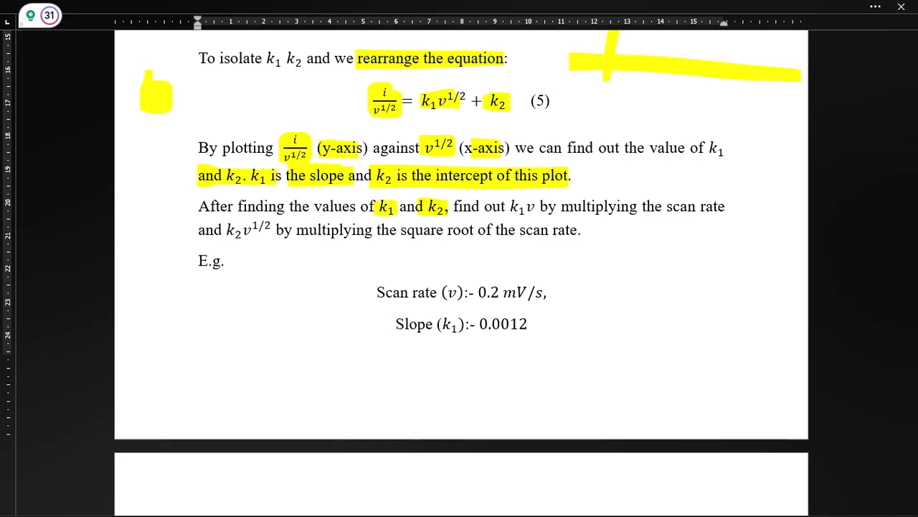
left_click_drag(509, 207, 534, 206)
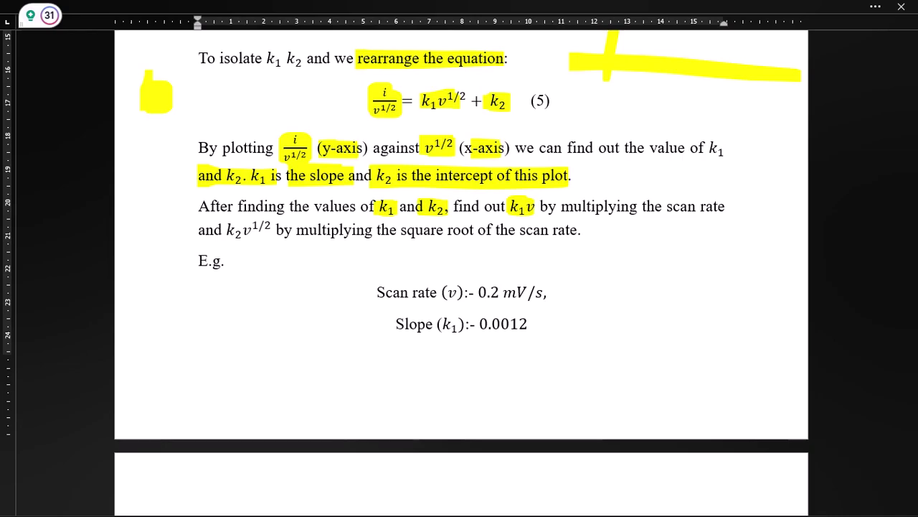
mouse_move(229, 230)
left_mouse_down()
mouse_move(259, 230)
mouse_move(222, 230)
left_mouse_up()
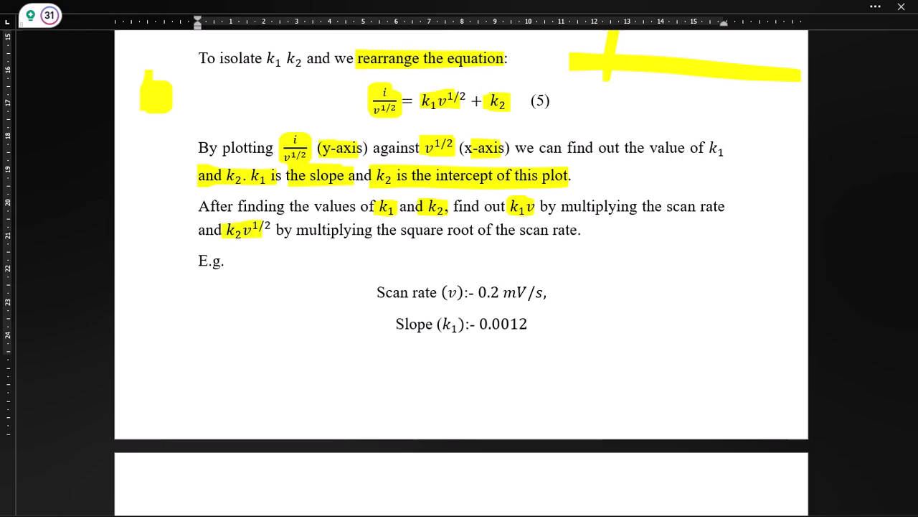
left_click_drag(445, 229, 572, 229)
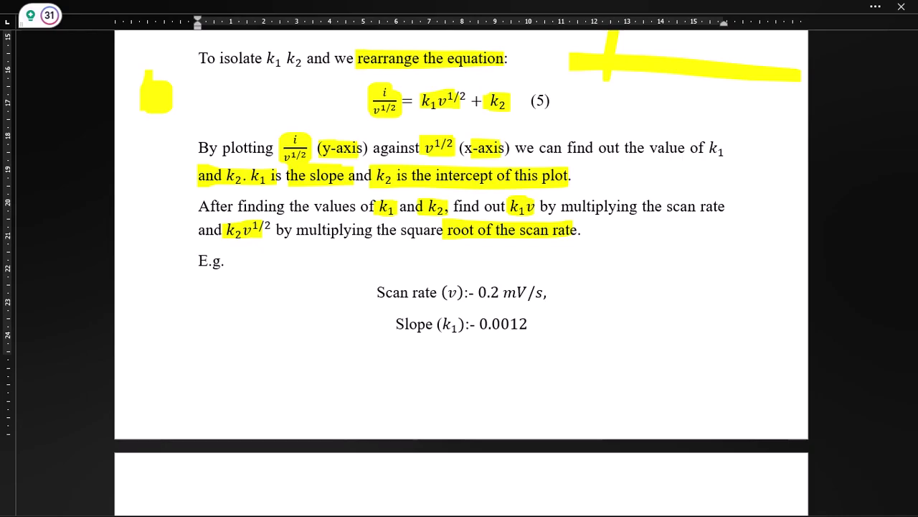
Step: Highlight the example's scan rate 0.2 mV/s, slope 0.0012 and intercept 0.0087
left_click_drag(472, 292, 541, 292)
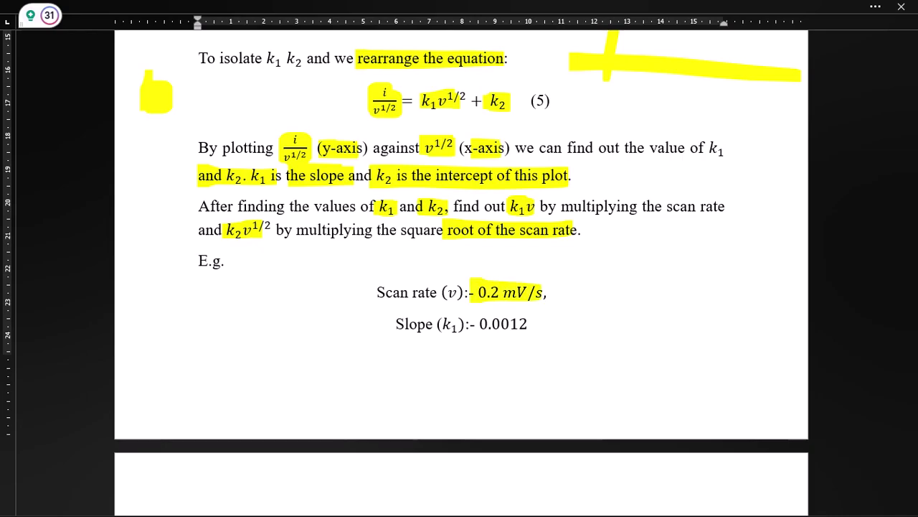
left_click_drag(535, 324, 468, 324)
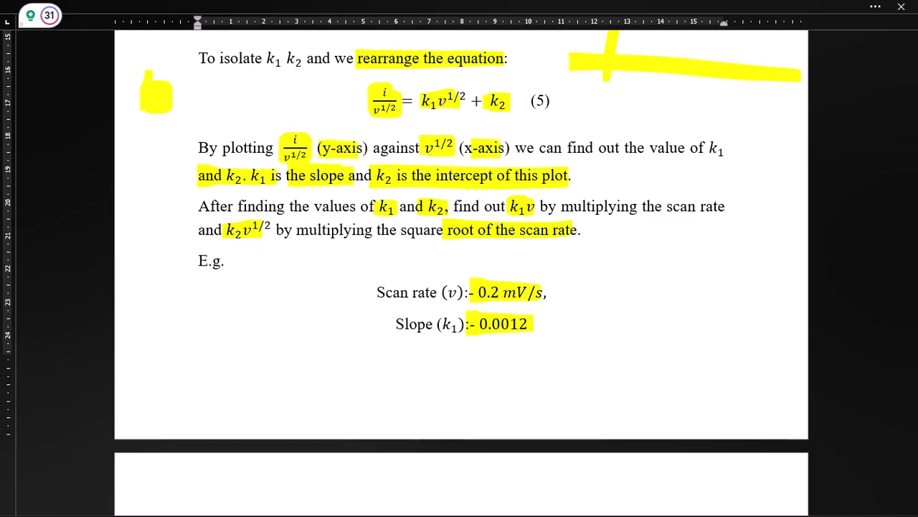
scroll(459, 273, "down", 5)
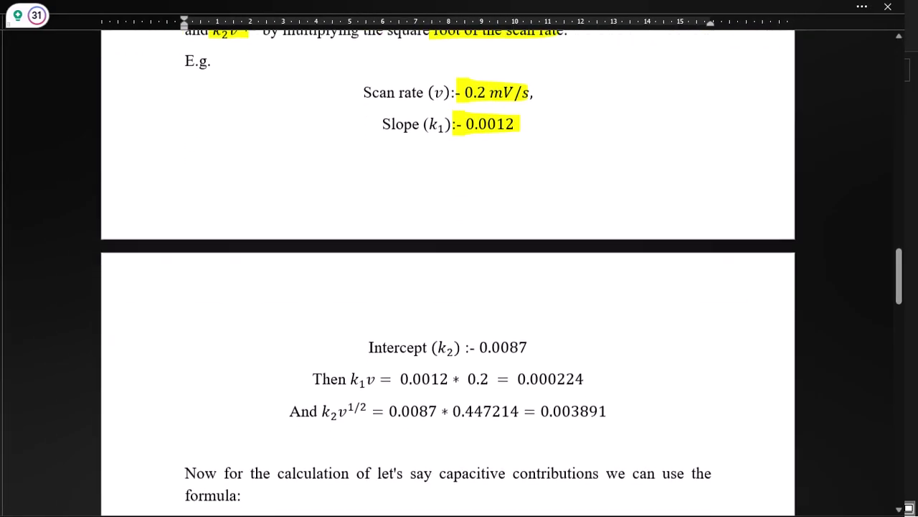
left_click_drag(531, 344, 475, 345)
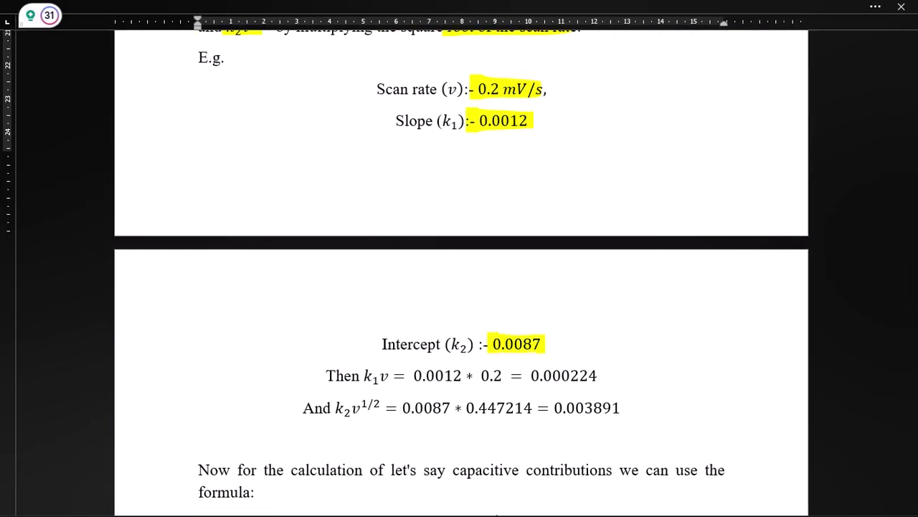
Step: Highlight k1v, its product 0.0012 * 0.2 and result 0.000224, plus k2v^1/2 and its result 0.003891
left_click_drag(364, 375, 391, 375)
left_click_drag(508, 375, 412, 375)
left_click_drag(597, 375, 530, 376)
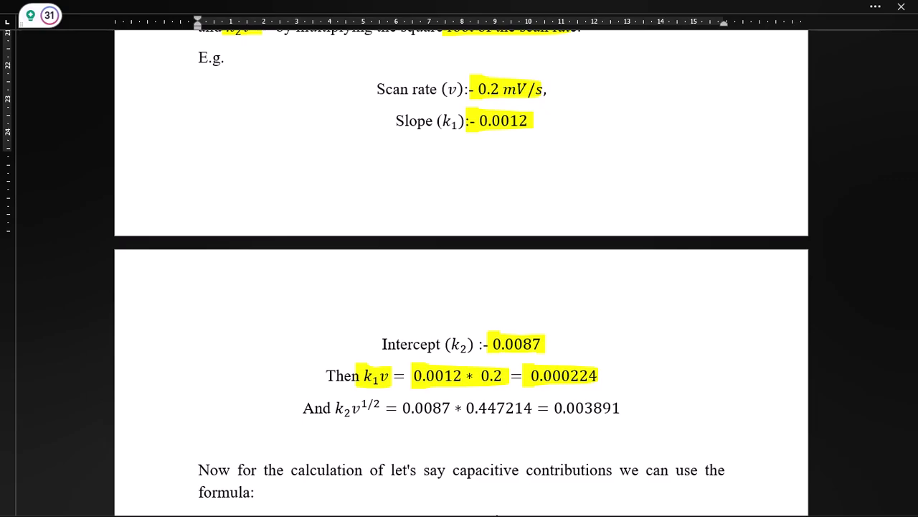
left_click_drag(337, 407, 378, 408)
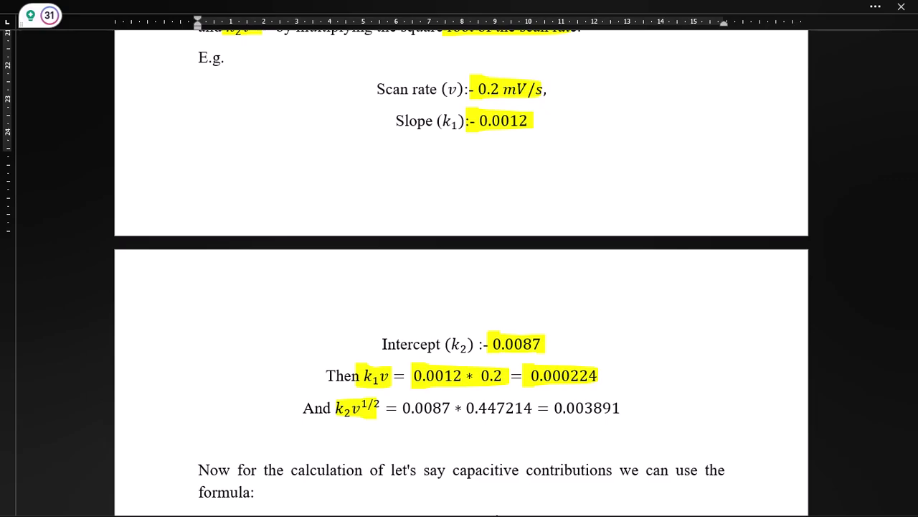
left_click_drag(570, 408, 804, 408)
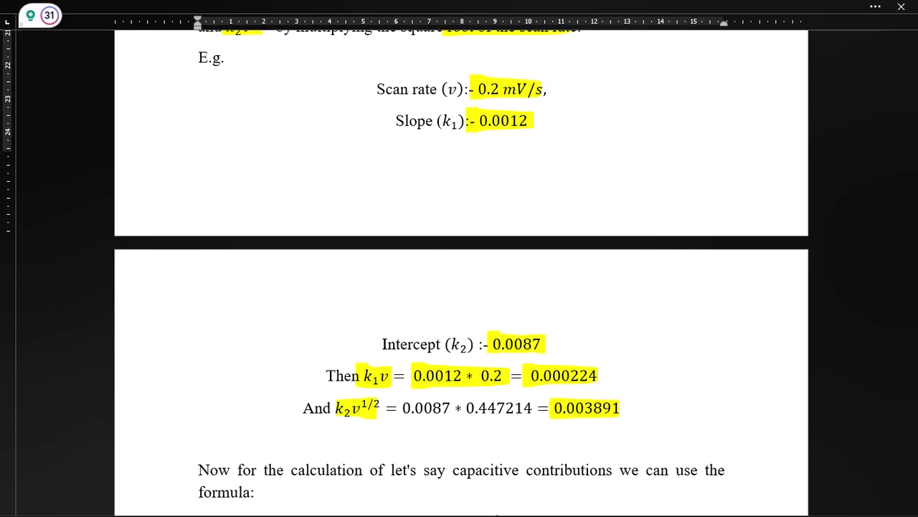
Step: Highlight "capacitive contributions" and the parts of equation (6): Capactive Contribution (%), i capacitve, i capacitve plus i diffusive, and × 100
scroll(462, 273, "down", 2)
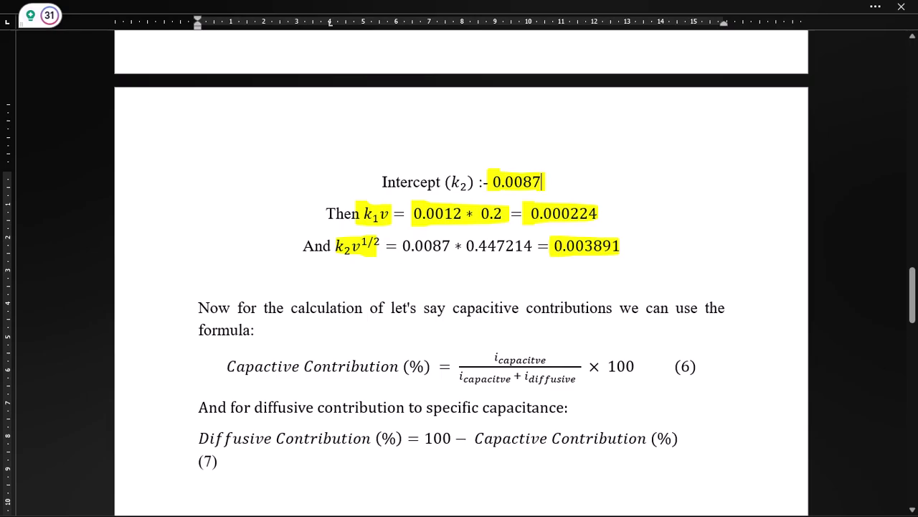
left_click_drag(611, 307, 452, 307)
left_click_drag(429, 366, 226, 366)
mouse_move(550, 357)
left_mouse_down()
mouse_move(484, 357)
mouse_move(453, 378)
left_mouse_up()
left_click_drag(577, 378, 524, 378)
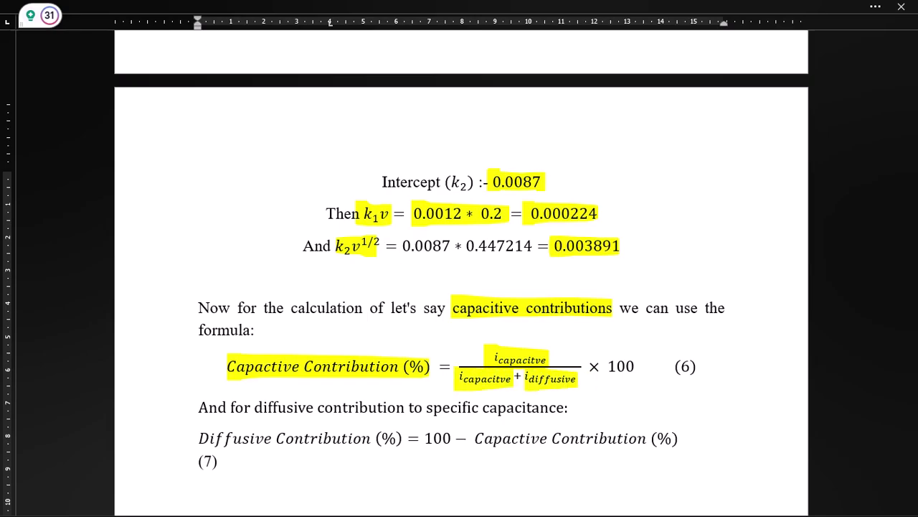
left_click_drag(638, 366, 587, 366)
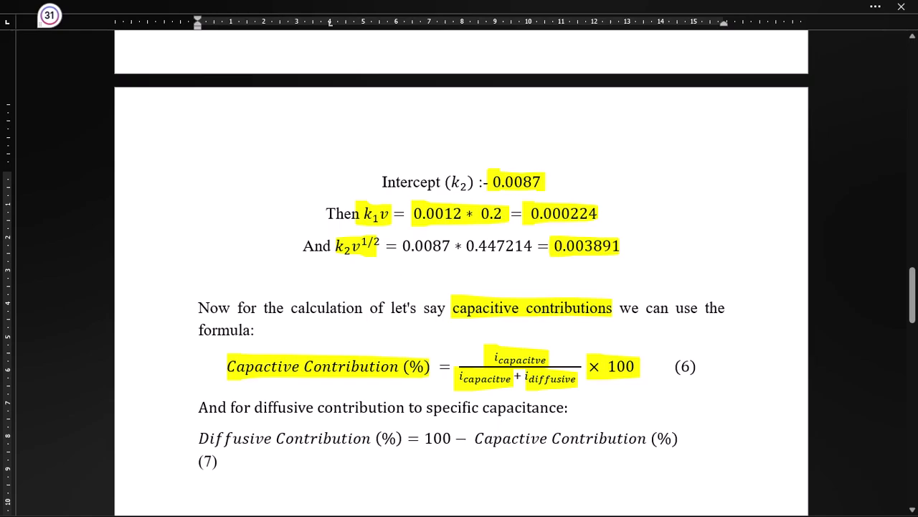
Step: Review the contribution formulas (6) and (7) and look back over the worked example for k1v and k2v^1/2
double_click(459, 143)
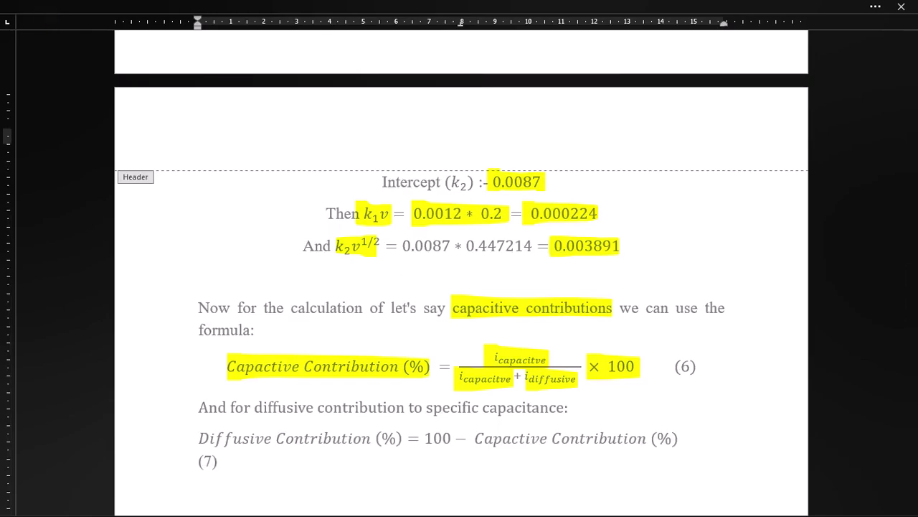
double_click(387, 283)
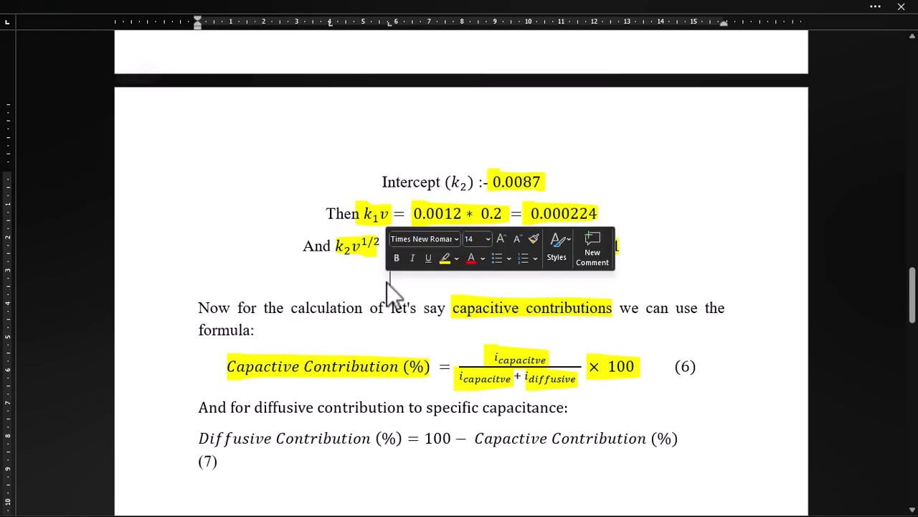
scroll(185, 379, "down", 2)
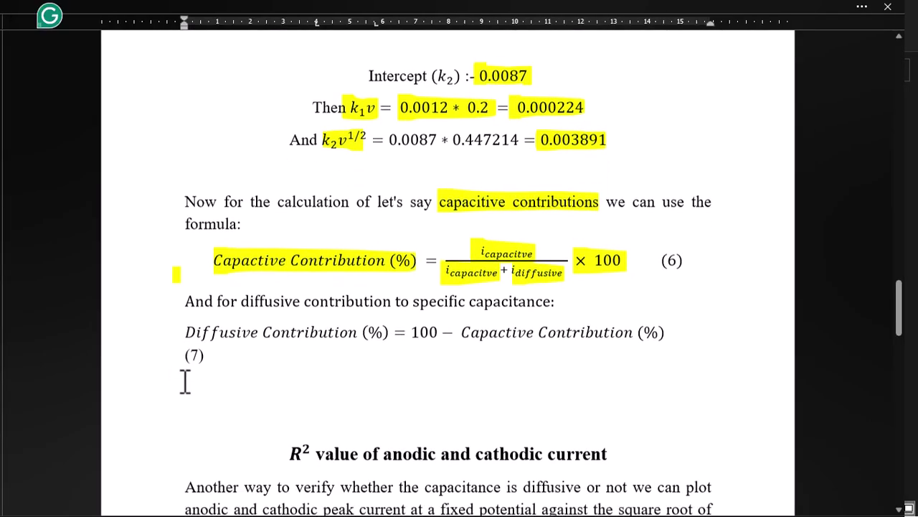
left_click(218, 372)
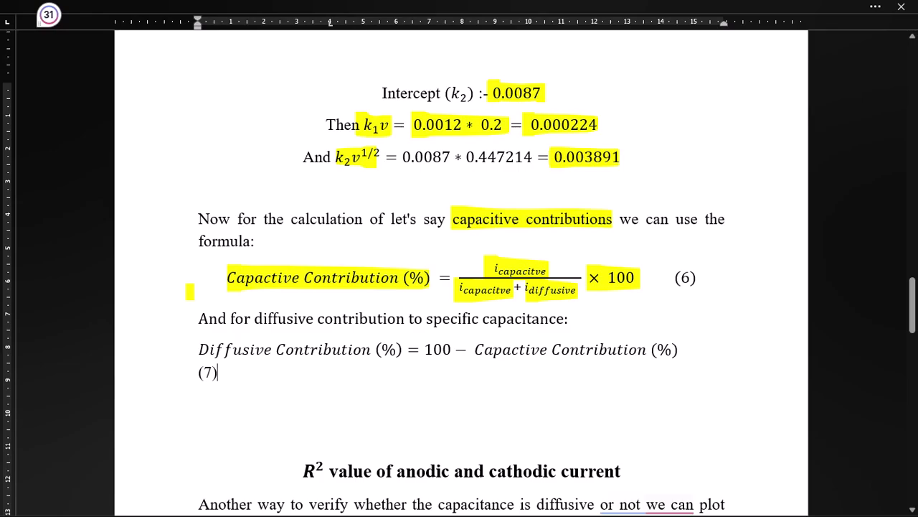
scroll(459, 287, "up", 1)
scroll(459, 287, "up", 3)
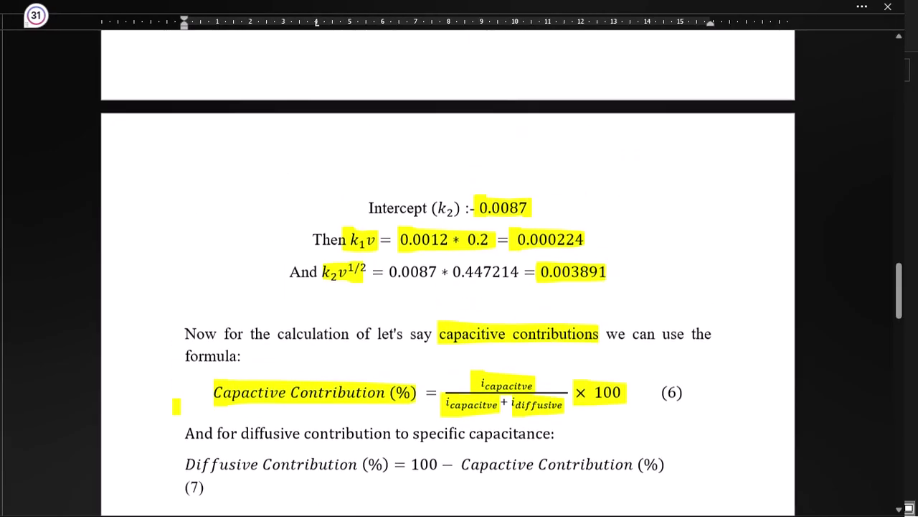
left_click(369, 299)
scroll(459, 287, "up", 4)
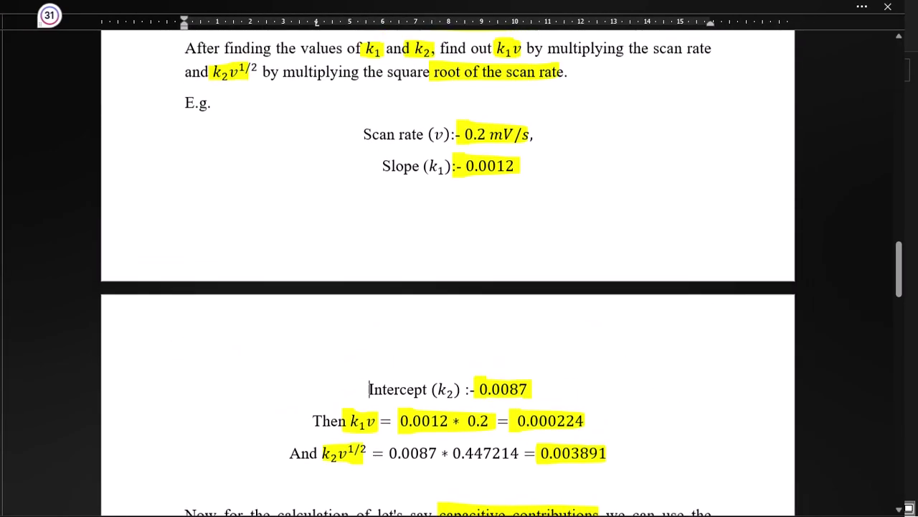
scroll(233, 328, "up", 1)
left_click(232, 328)
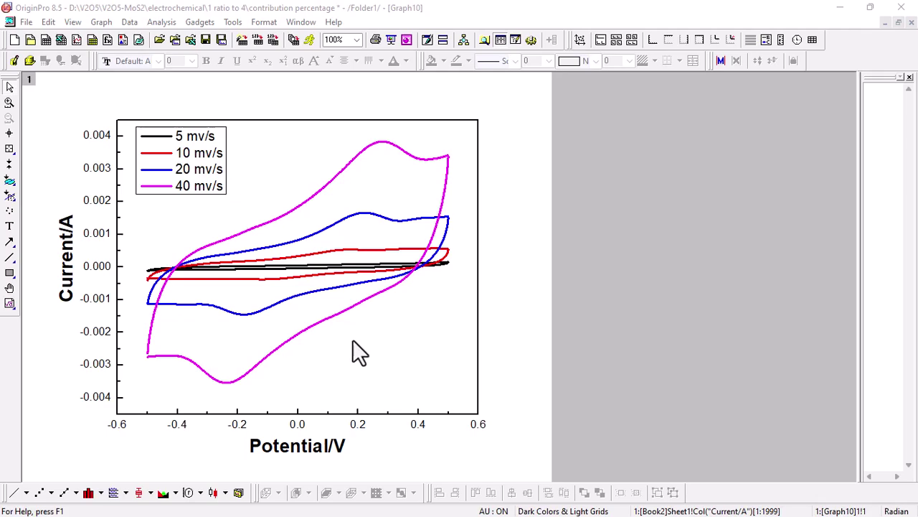
Step: In the OriginPro graph, draw a vertical line across all the CV curves and position it at about 0.3 V
left_click(10, 257)
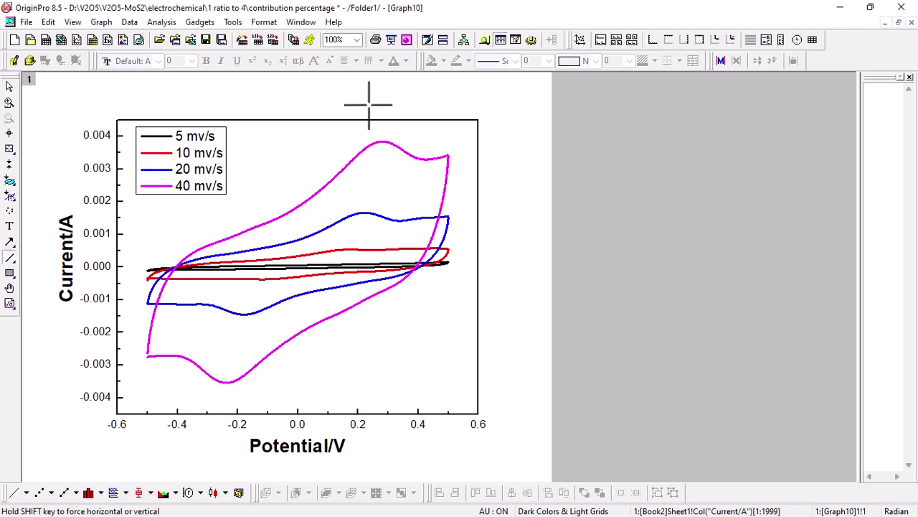
mouse_move(376, 100)
left_mouse_down()
mouse_move(376, 363)
mouse_move(366, 424)
mouse_move(376, 435)
left_mouse_up()
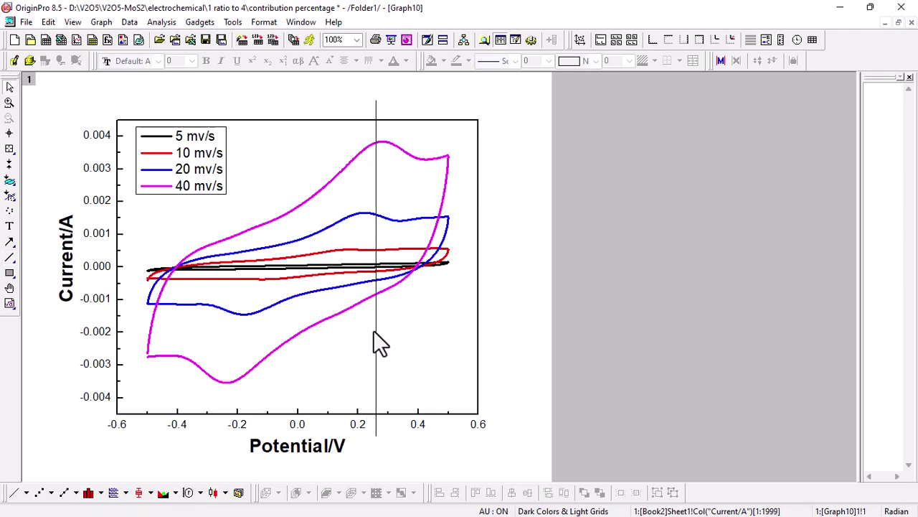
left_click(374, 334)
left_click_drag(375, 334, 386, 351)
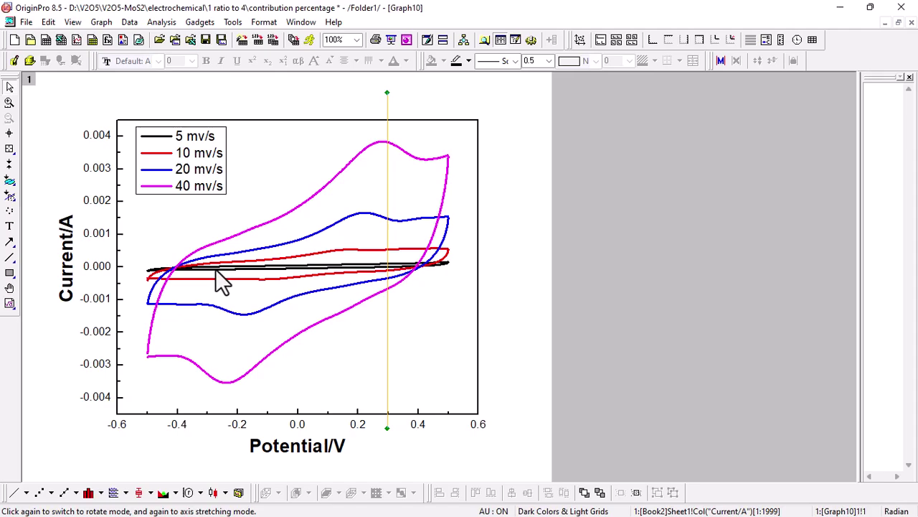
Step: Read the 20 mv/s curve's current with the Data Reader where the curve crosses the vertical line
left_click(9, 149)
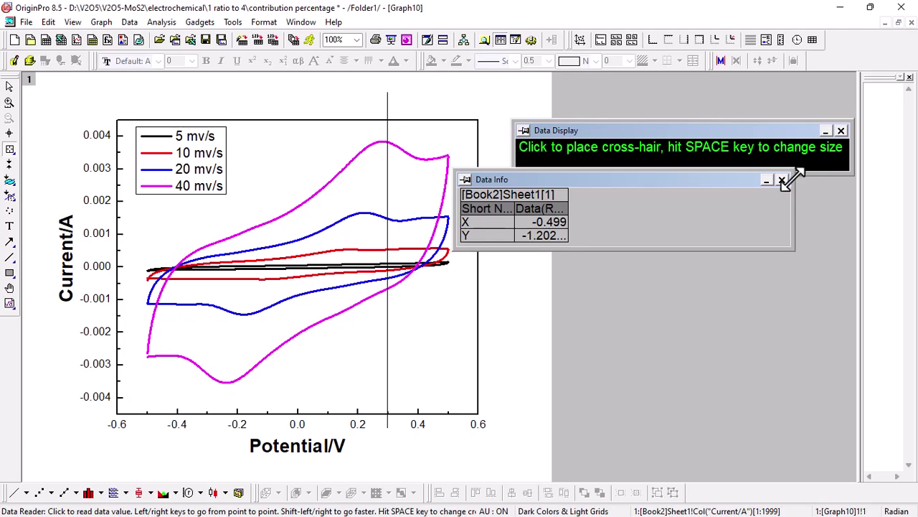
left_click(782, 180)
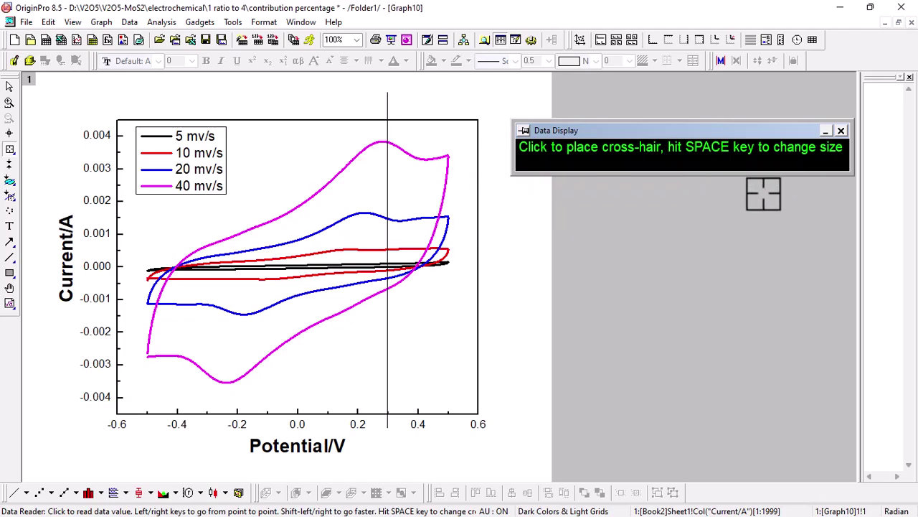
left_click(386, 218)
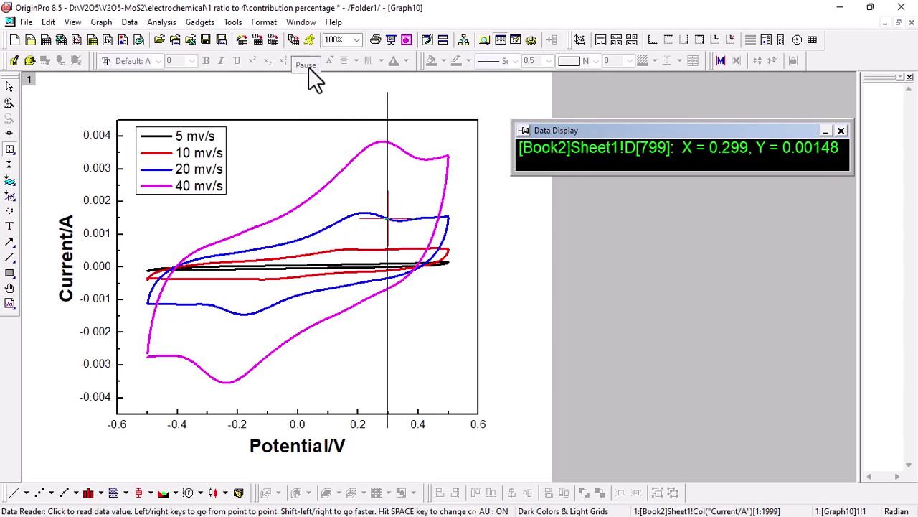
Step: Switch to the Excel workbook and enter 0.3 in cell A5 under Fixed Potential
key("alt+Tab")
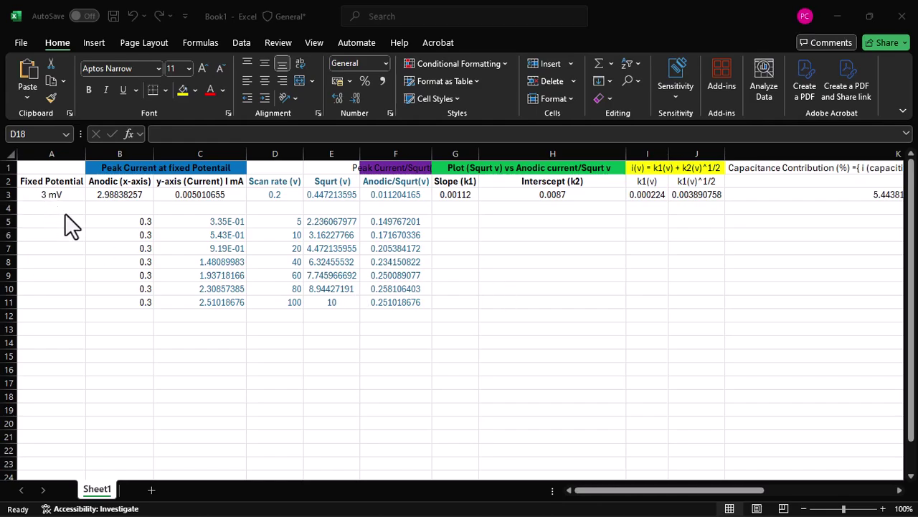
left_click(126, 223)
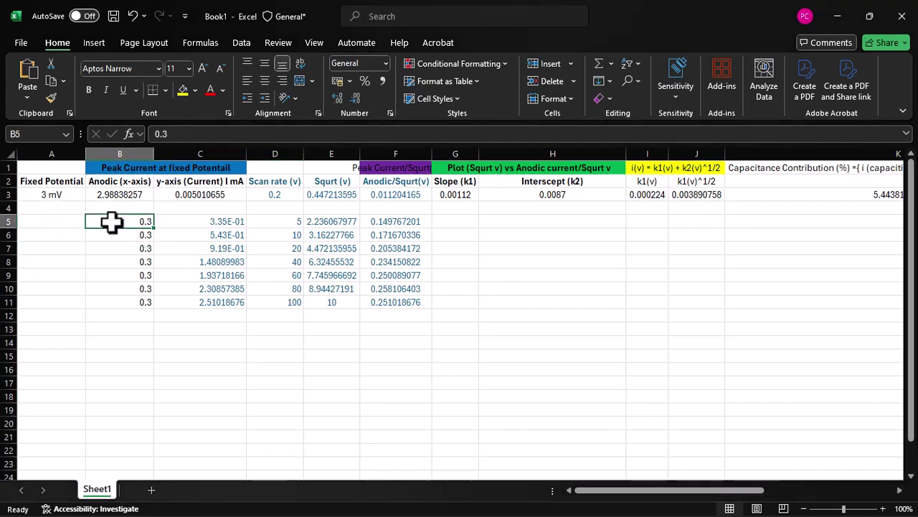
left_click(42, 224)
type("0.3")
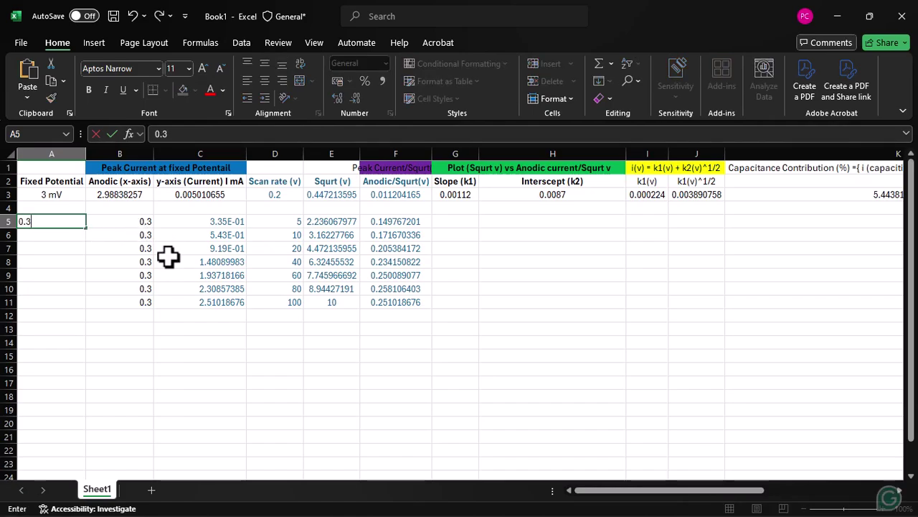
left_click(175, 270)
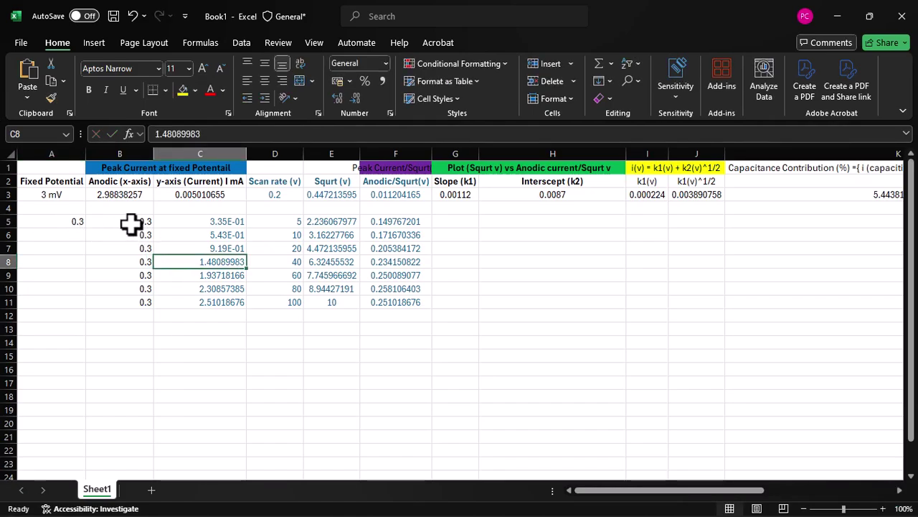
Step: Examine the anodic potential, current and scan rate entries in the rows for scan rates 5 and 10
left_click(131, 224)
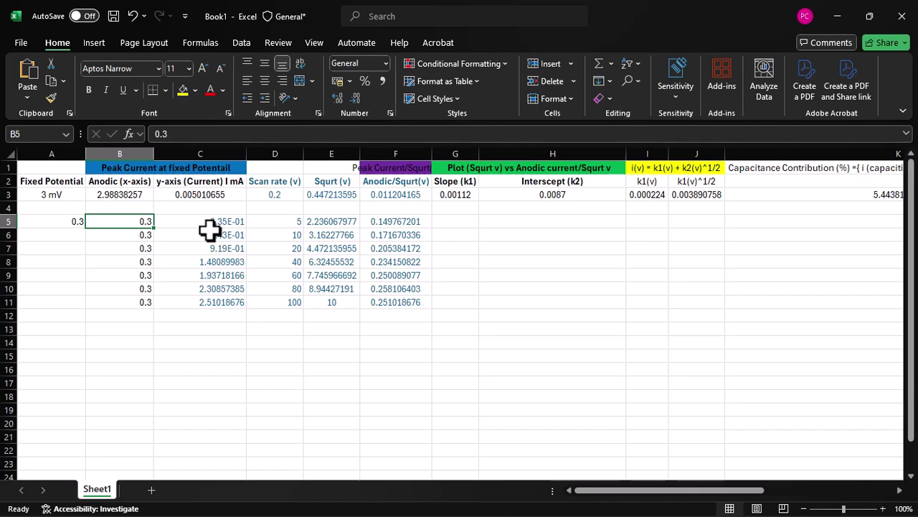
left_click(285, 222)
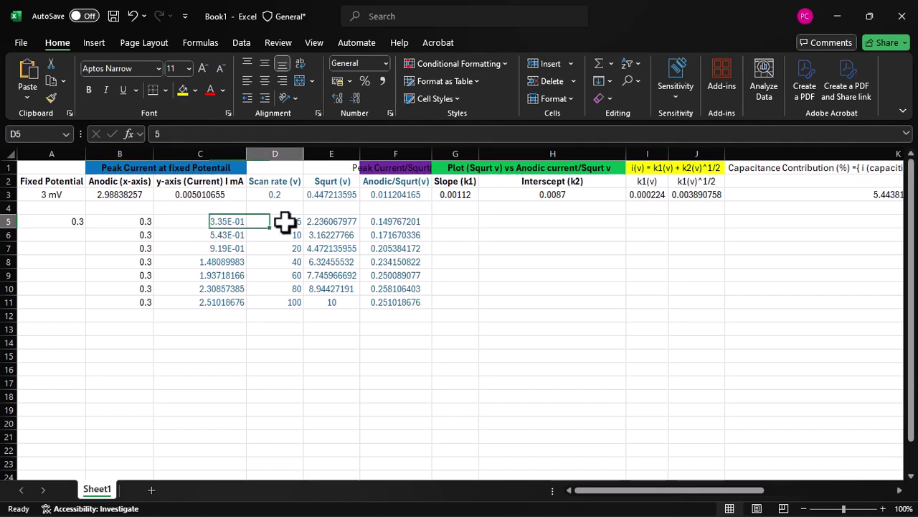
left_click(199, 222)
left_click(284, 234)
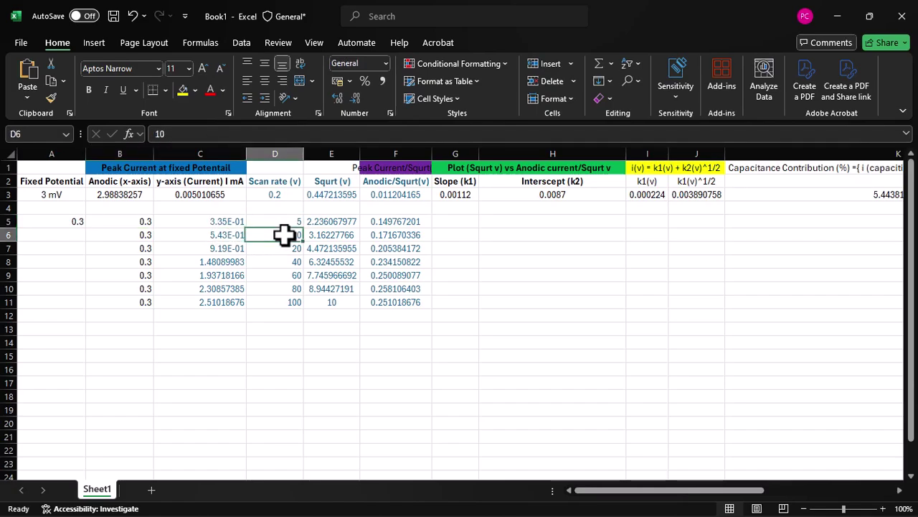
left_click(208, 236)
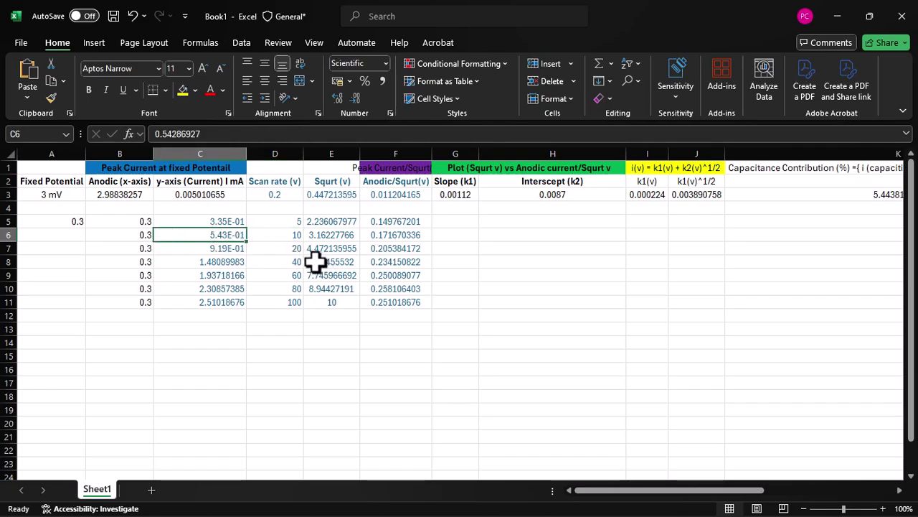
Step: Examine the scan rates in D5:D11 and the matching currents in C5:C11
left_click_drag(284, 218, 289, 300)
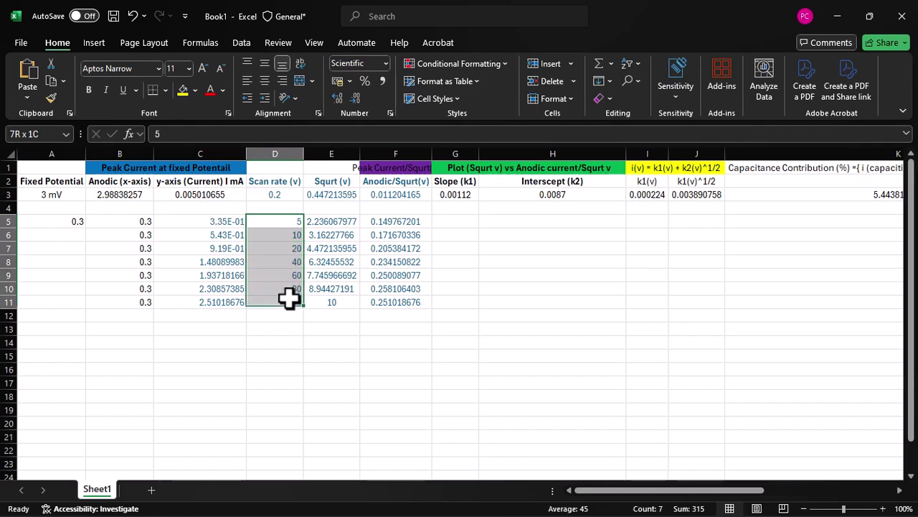
left_click(185, 218)
key("shift+Down")
key("shift+Down")
key("shift+Down")
key("shift+Down")
key("shift+Down")
key("shift+Down")
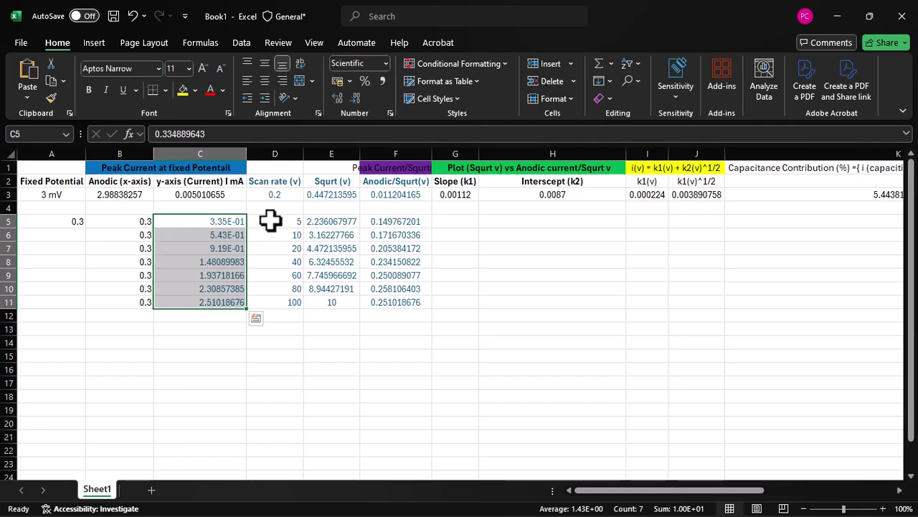
left_click(272, 221)
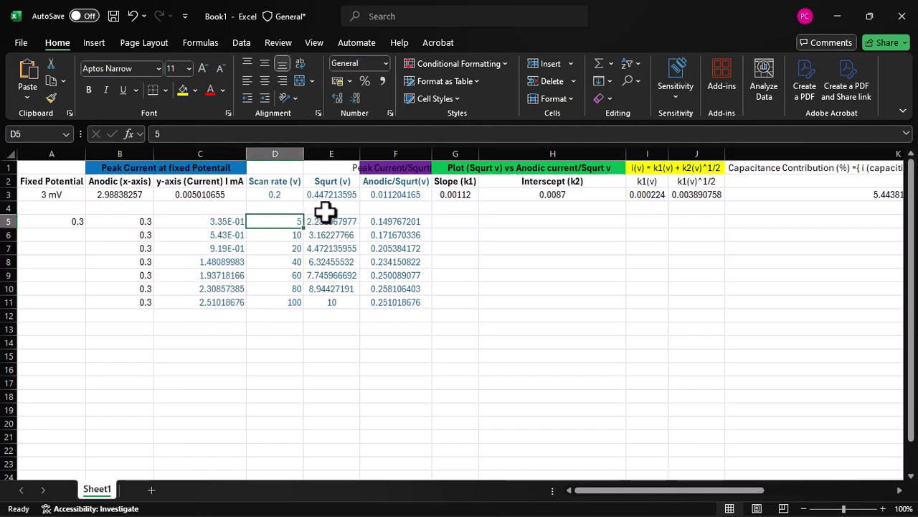
Step: Examine the square roots of the scan rates in E5:E11 and the Anodic/Squrt(v) formulas in column F
left_click_drag(330, 223, 340, 302)
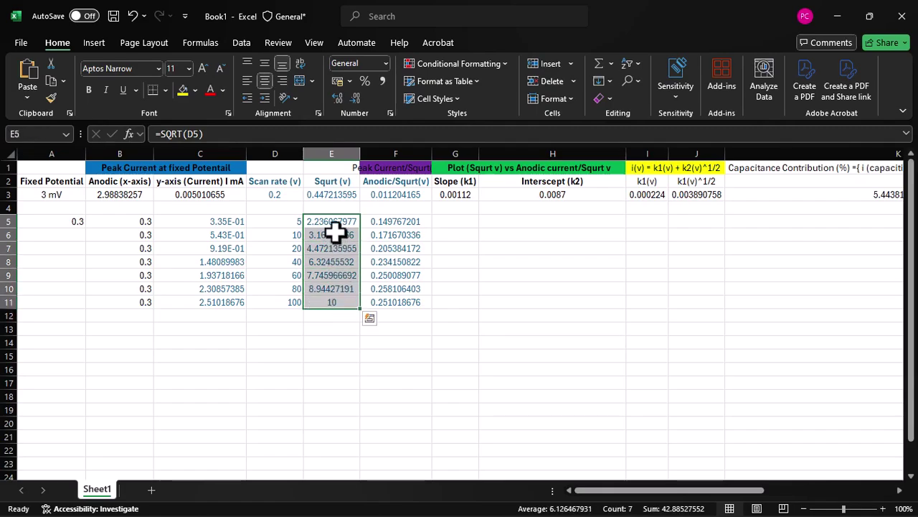
left_click(395, 289)
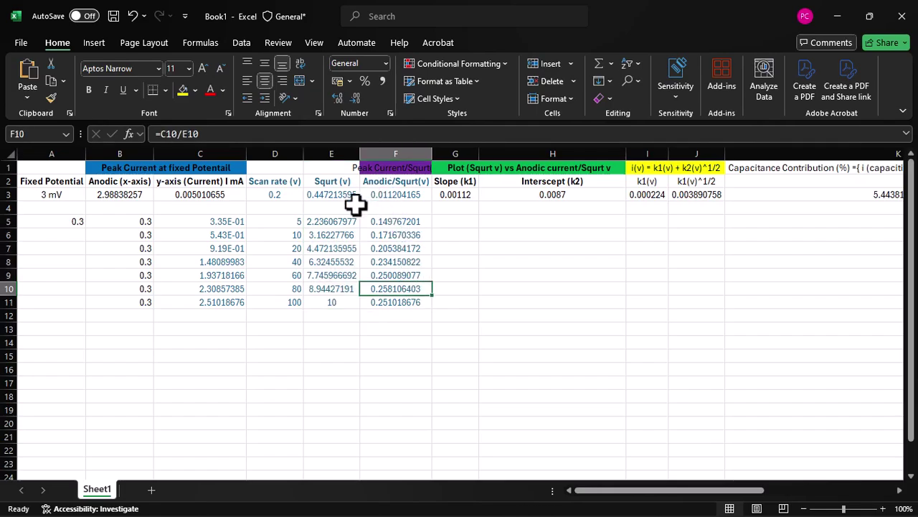
left_click(338, 220)
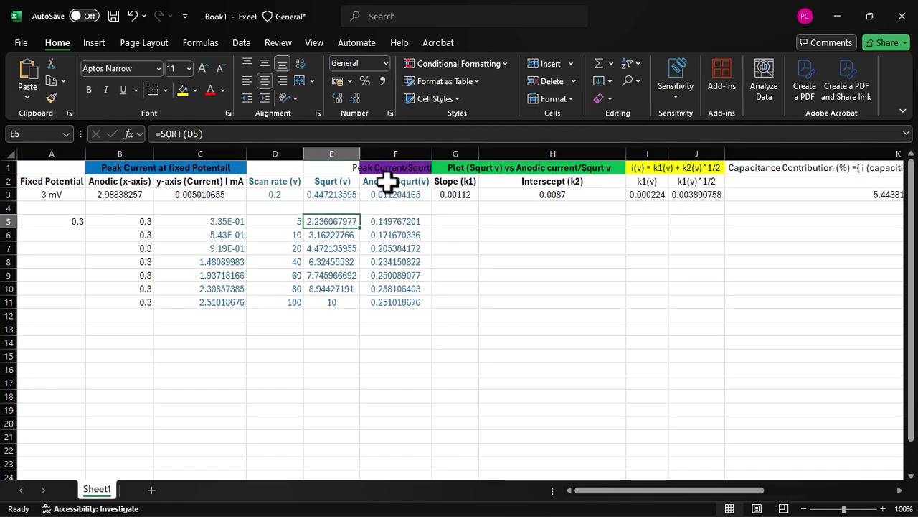
left_click(387, 182)
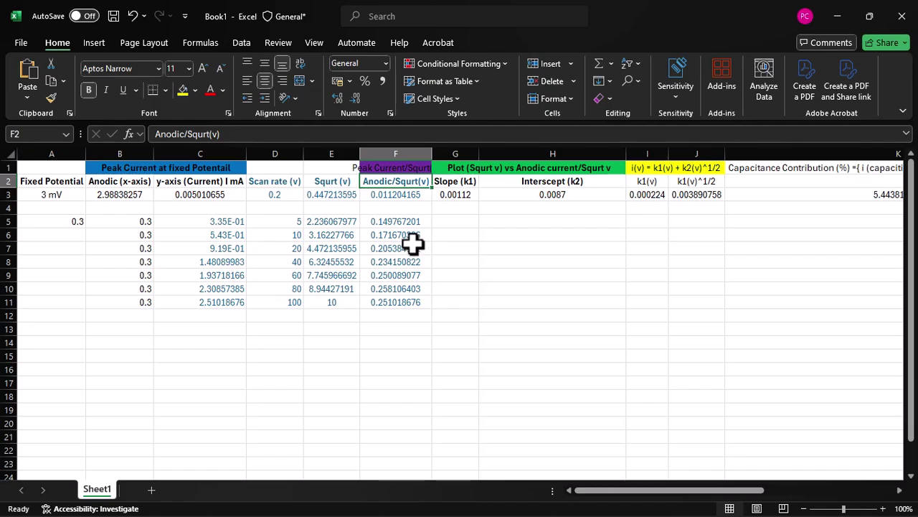
left_click(389, 219)
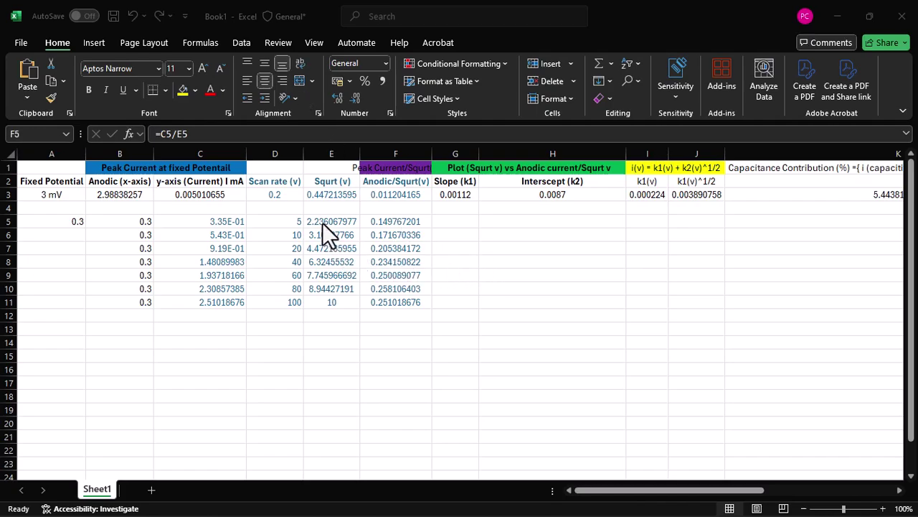
Step: Copy the Squrt (v) and Anodic/Squrt(v) data in E5:F11 and switch to the OriginPro linear fit graph
left_click_drag(316, 221, 388, 304)
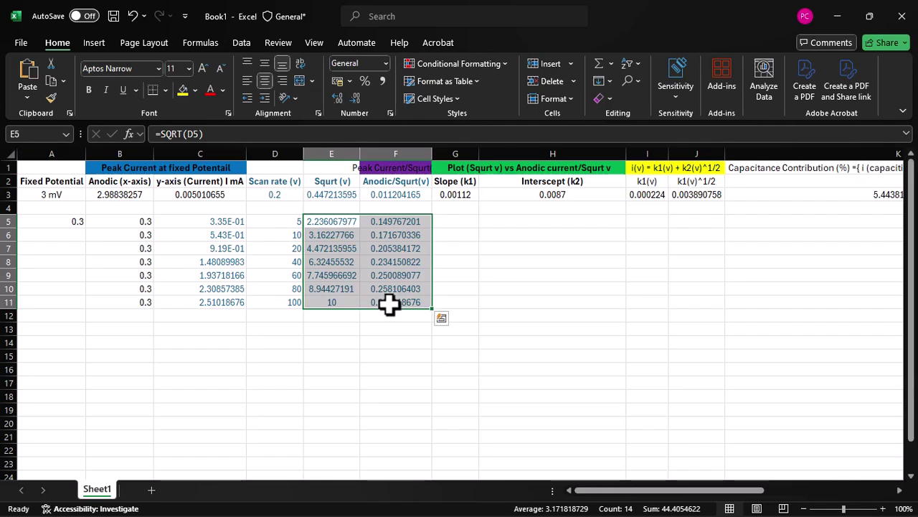
key("ctrl+c")
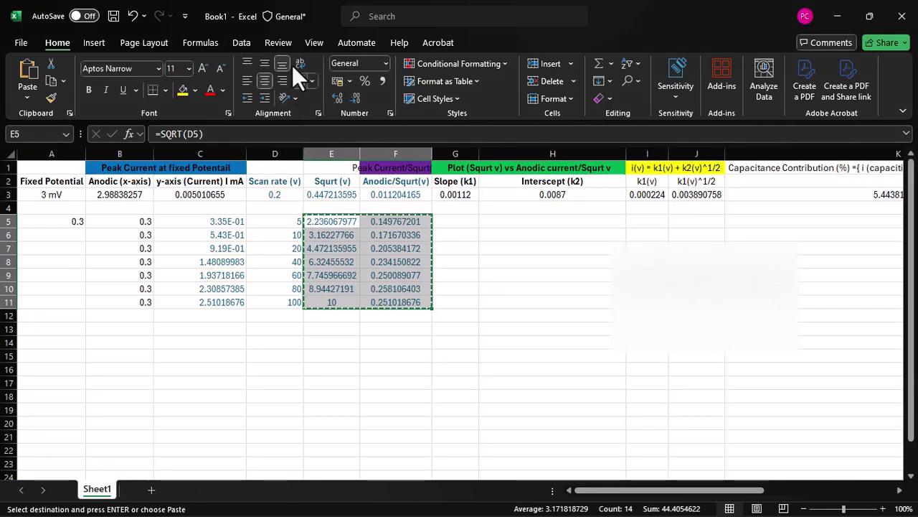
key("alt+Tab")
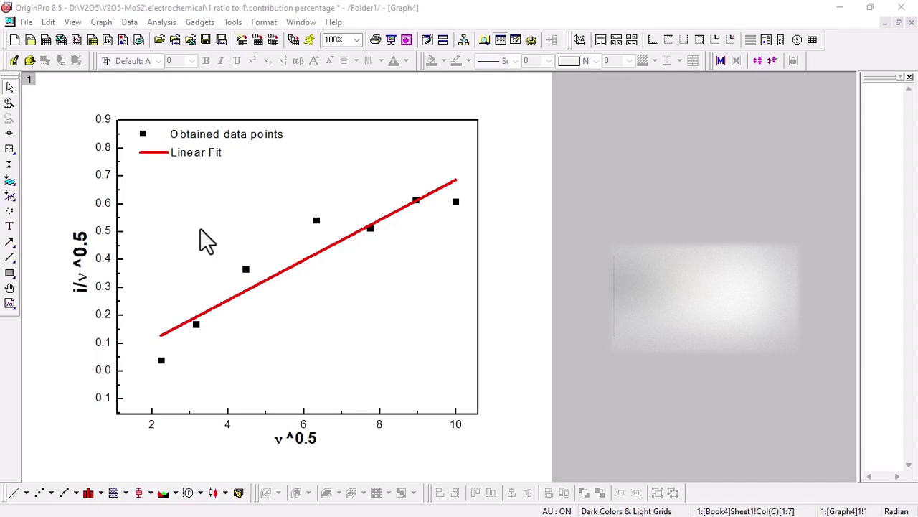
Step: Examine the axis titles and Linear Fit legend entry, and move the table beside the graph closer to the plot
left_click(318, 449)
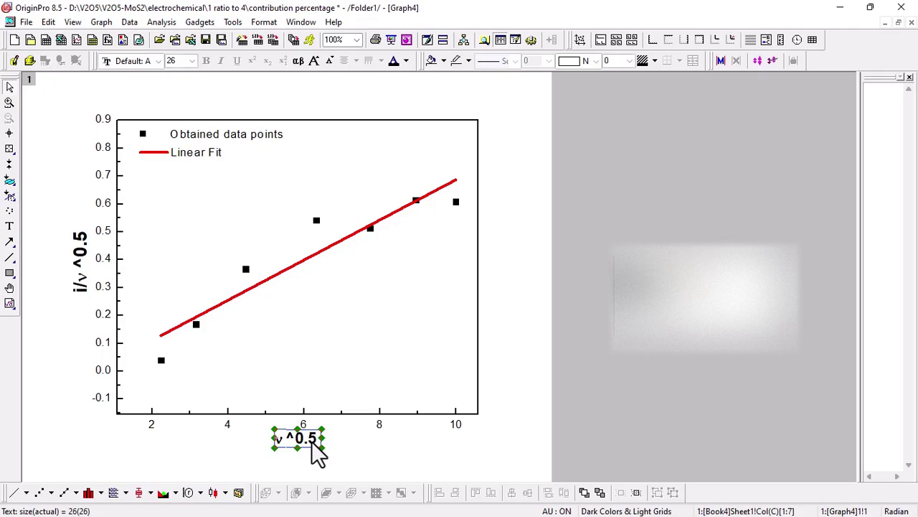
left_click(81, 271)
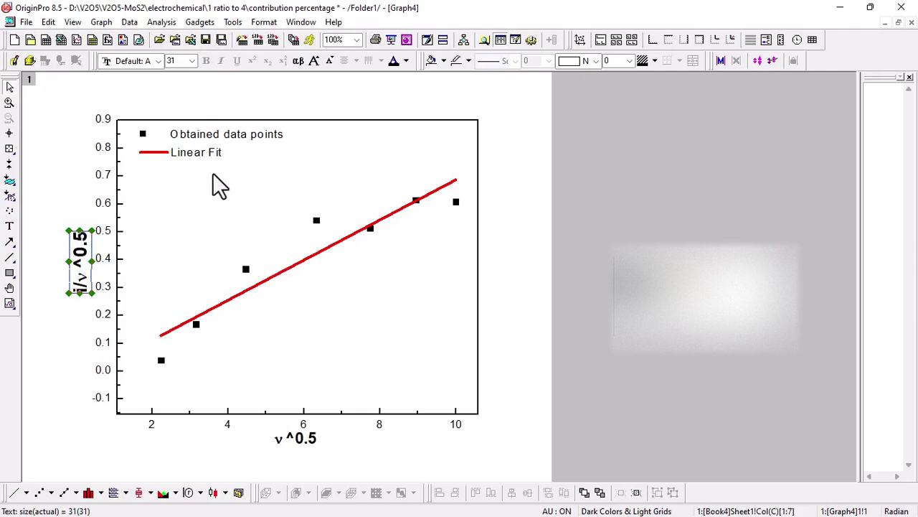
left_click(204, 153)
left_click(214, 209)
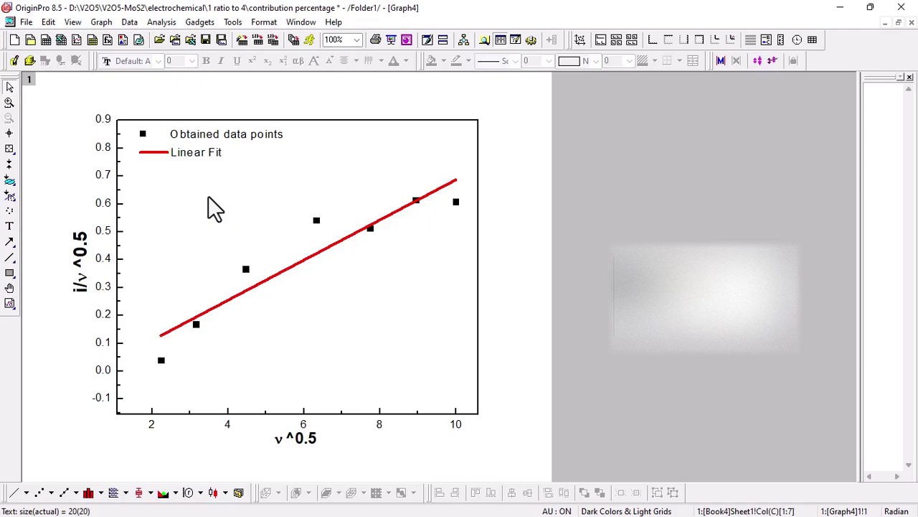
left_click_drag(720, 283, 592, 213)
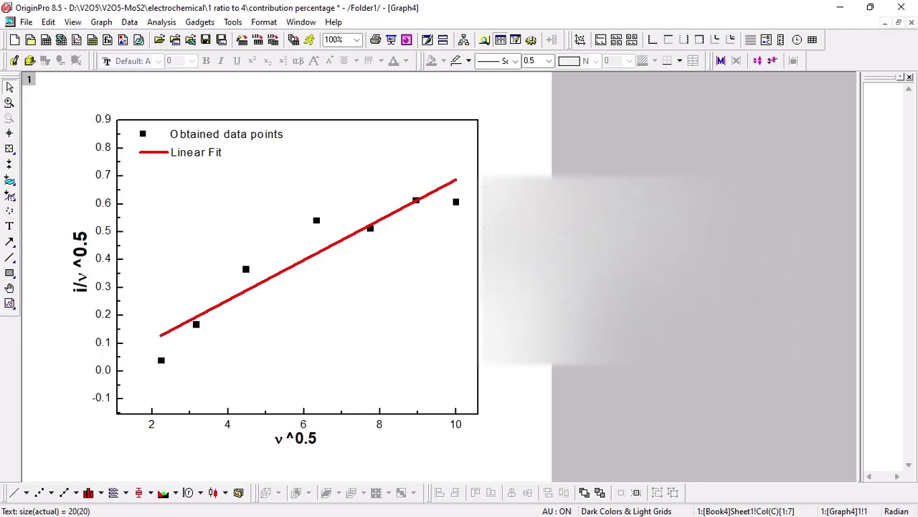
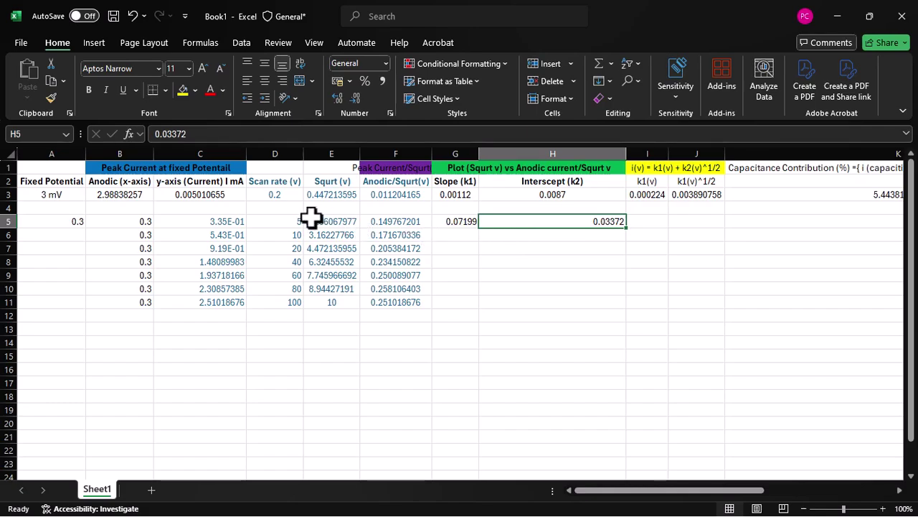
Step: Examine the plotted data in E5:F11 together with the slope, square root and scan rate cells of row 5
left_click_drag(314, 222, 393, 306)
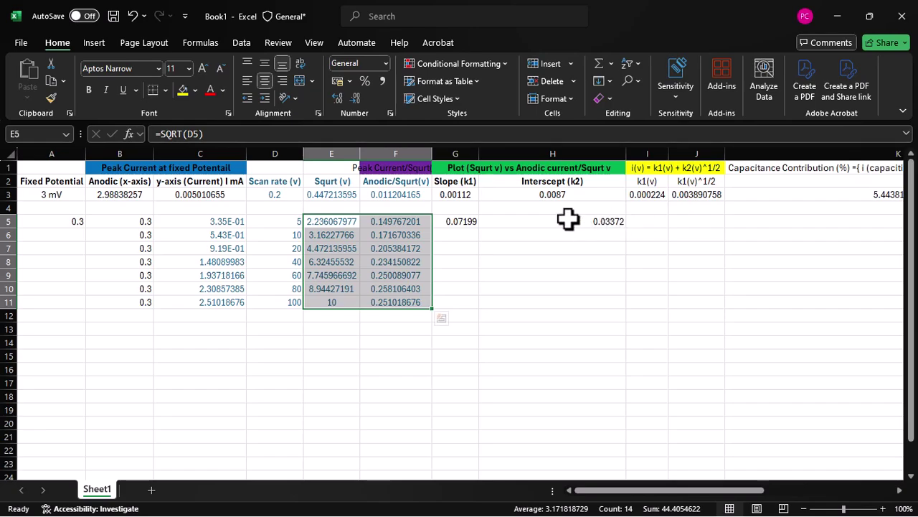
left_click(463, 222)
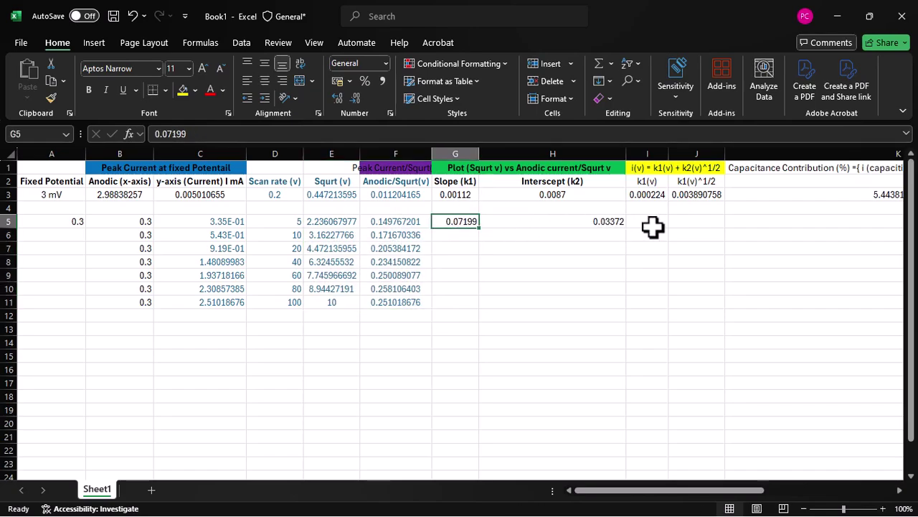
left_click(324, 224)
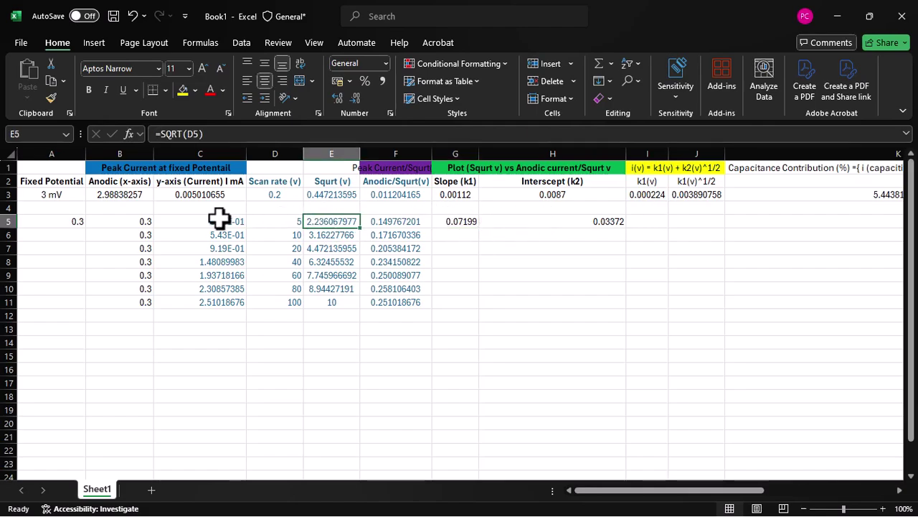
left_click(267, 223)
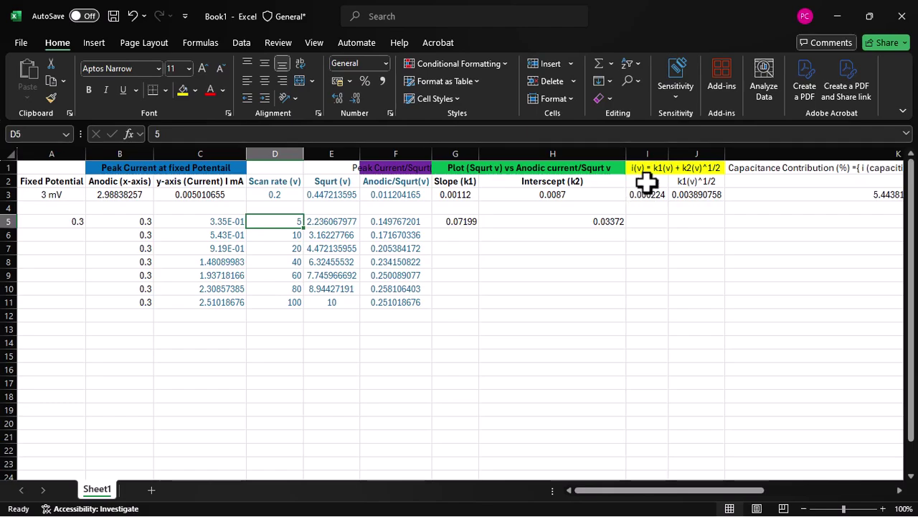
Step: Examine the k1(v) formula in I3 and the slope cell G3 that it multiplies by the scan rate
left_click(653, 224)
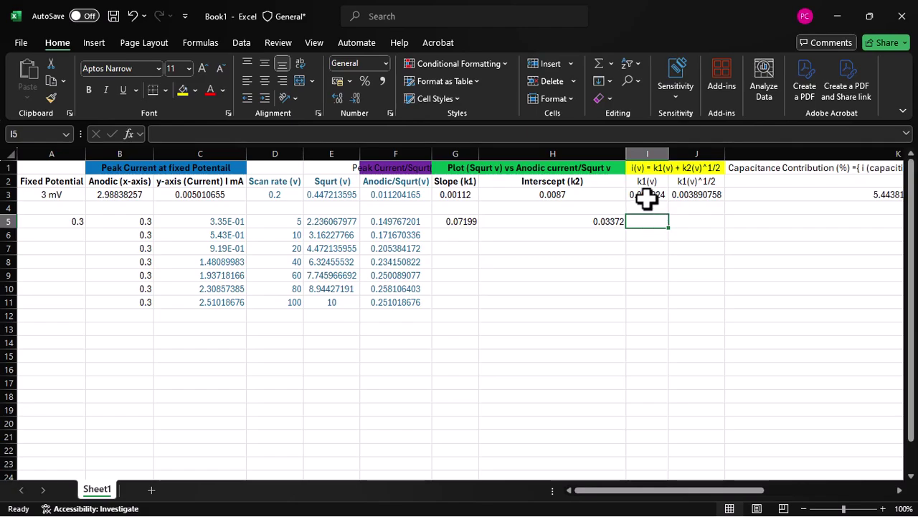
left_click(650, 200)
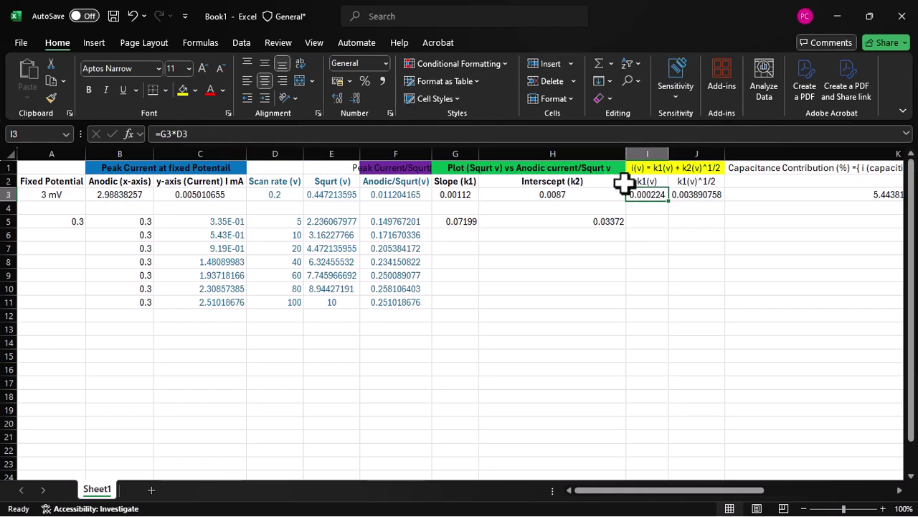
left_click(452, 198)
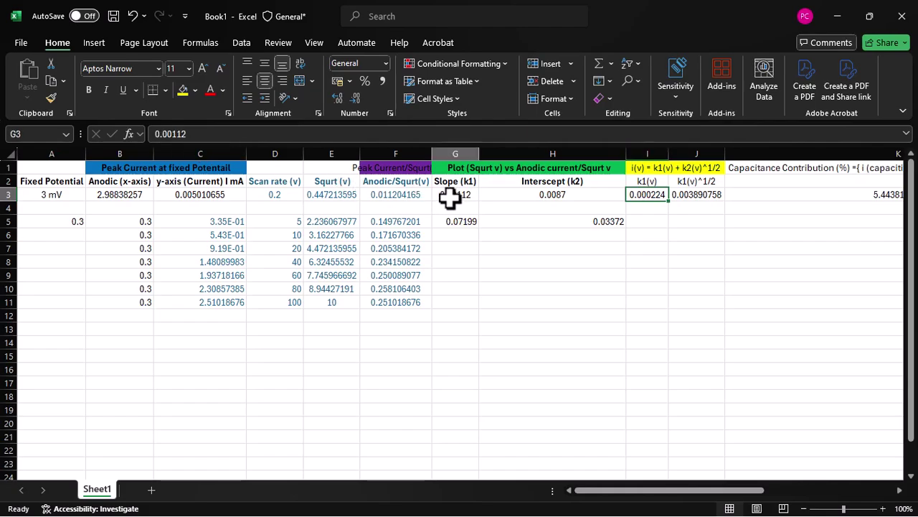
left_click(653, 194)
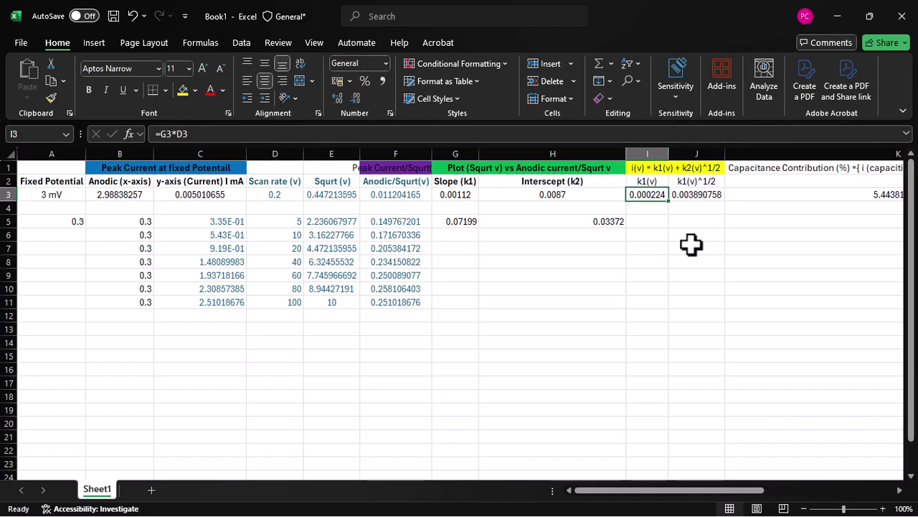
Step: Correct the heading in cell J2 to k2(v)^1/2
double_click(687, 182)
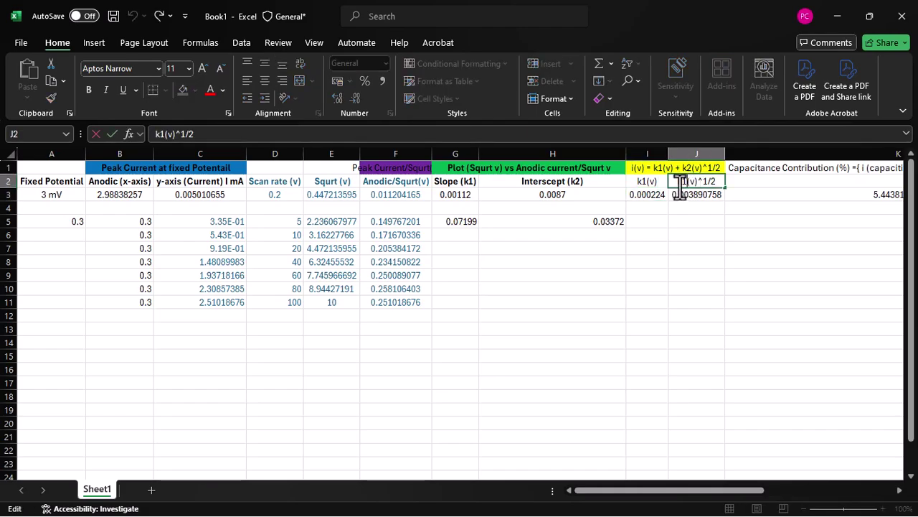
key("BackSpace")
type("2")
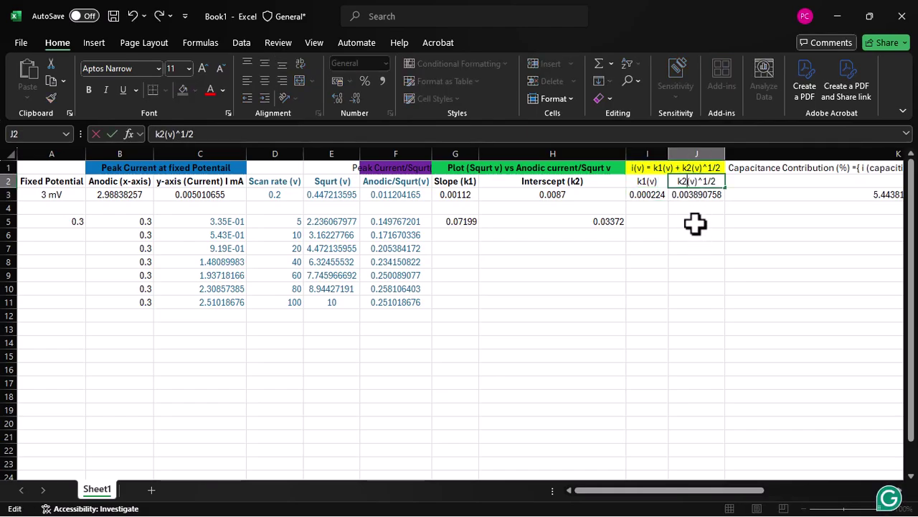
left_click(695, 220)
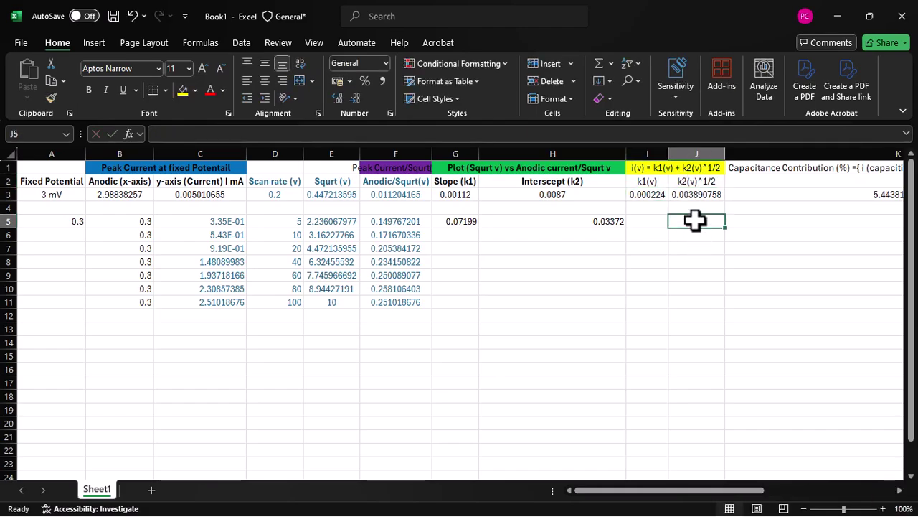
Step: Fill the k1(v) formula in I3 and the k2(v)^1/2 formula in J3 down to row 11
left_click(642, 192)
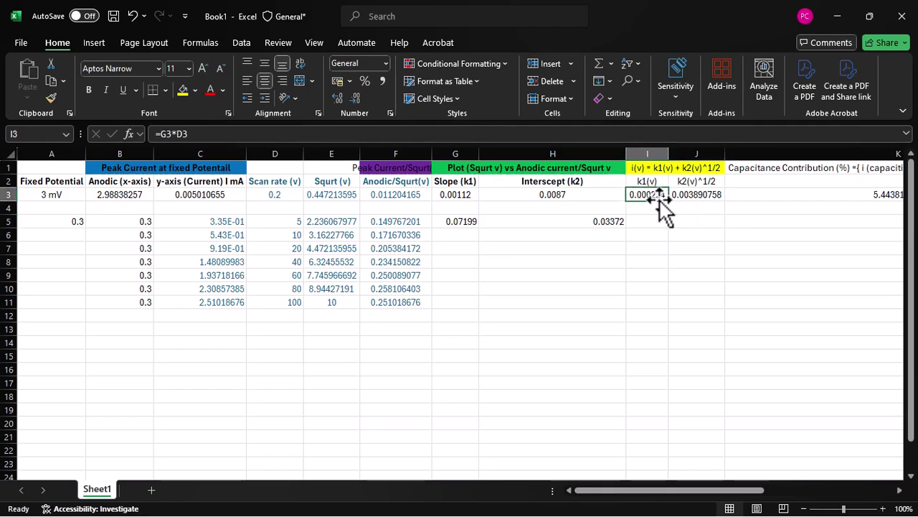
left_click_drag(668, 200, 666, 318)
left_click(711, 194)
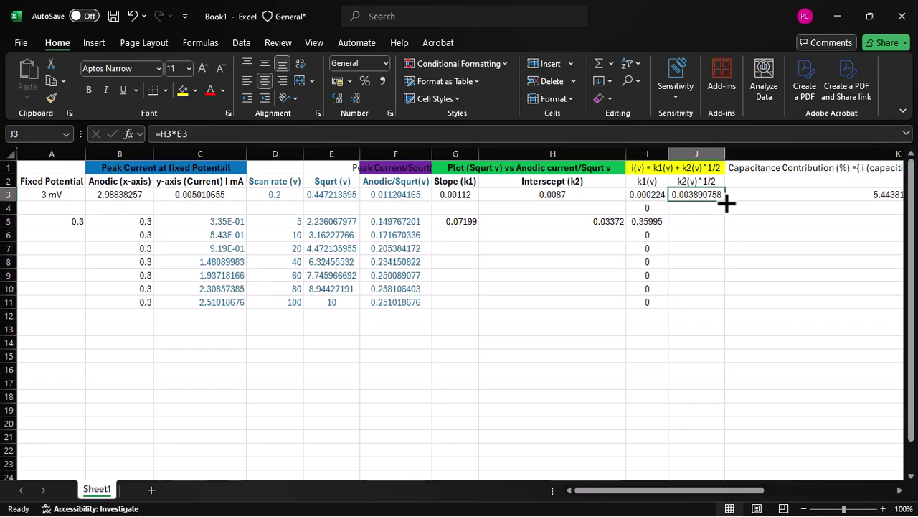
left_click_drag(724, 202, 720, 308)
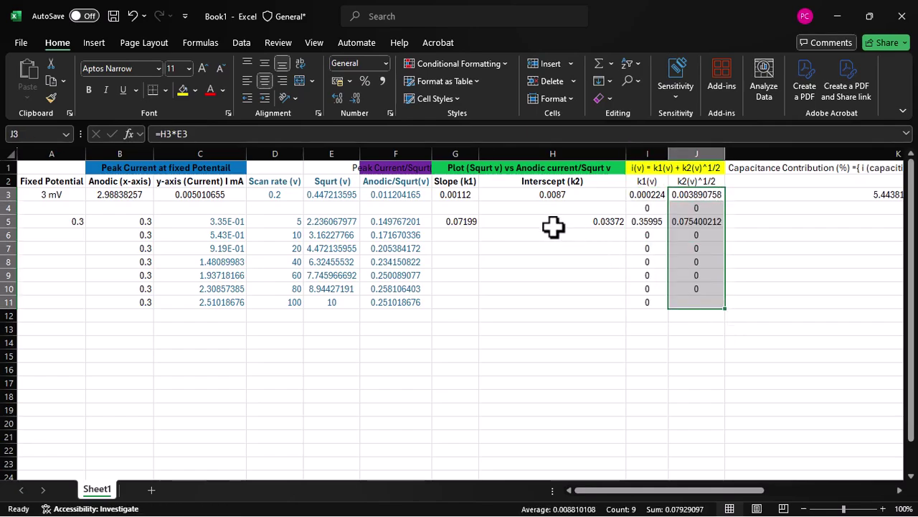
Step: Fill the slope in G5 and the intercept in H5 down to row 11
left_click(477, 219)
double_click(479, 228)
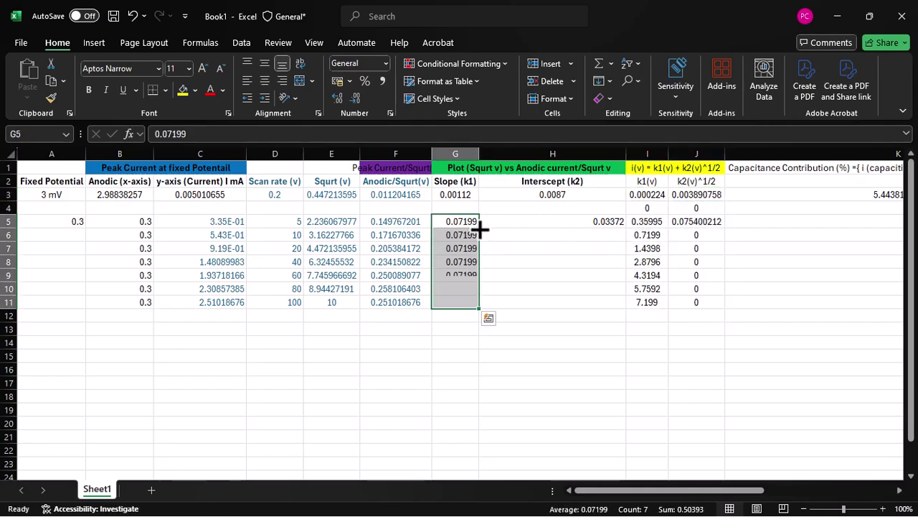
left_click(608, 223)
double_click(625, 228)
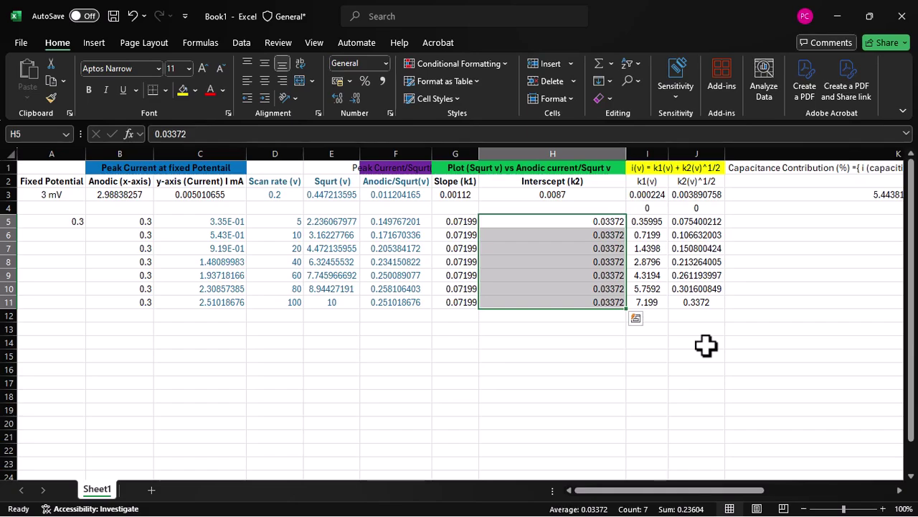
Step: Examine the Capacitance Contribution (%) equation in column K against the k1(v) and k2(v)^1/2 headings
left_click_drag(622, 490, 706, 502)
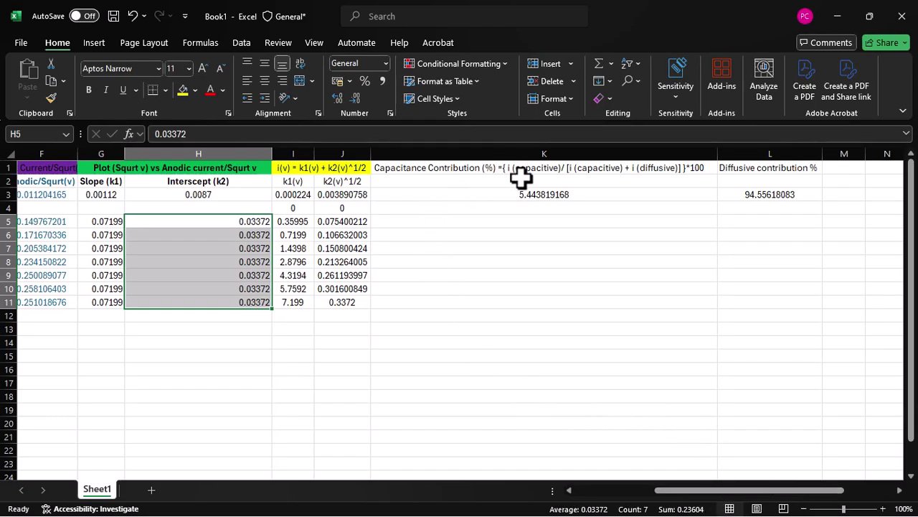
left_click(287, 182)
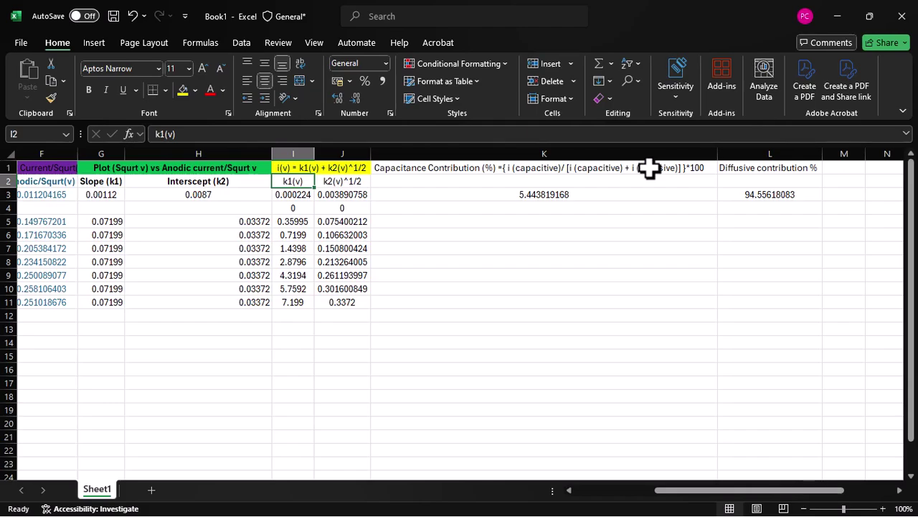
left_click(352, 181)
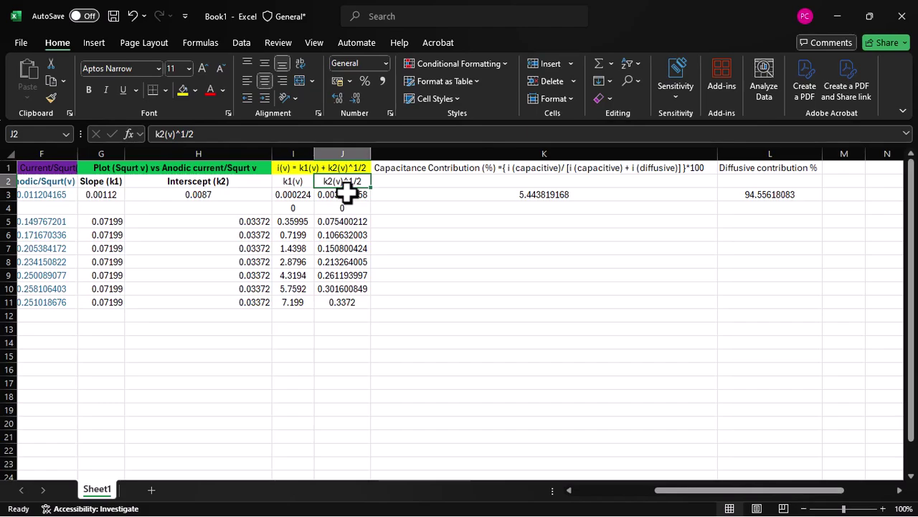
Step: Fill the capacitance contribution formula in K3 and the diffusive contribution formula in L3 down to row 11
left_click(504, 168)
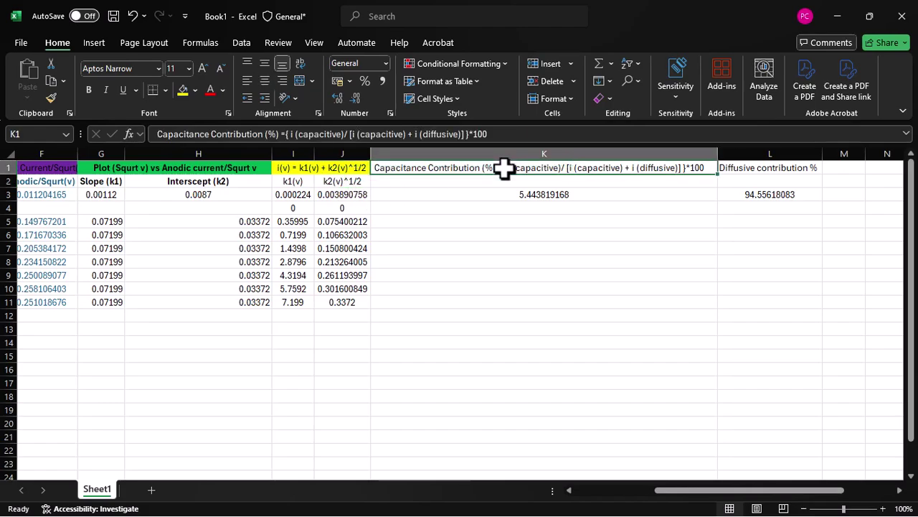
left_click(534, 197)
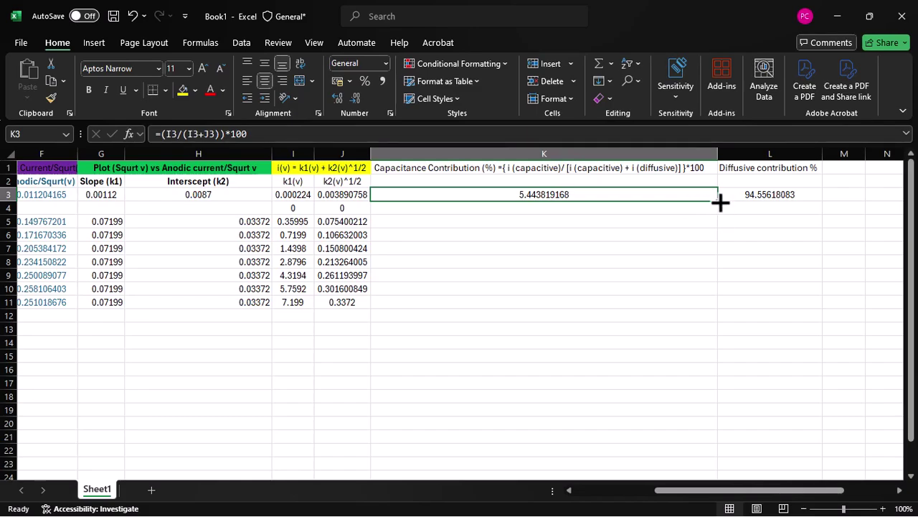
left_click_drag(717, 200, 697, 310)
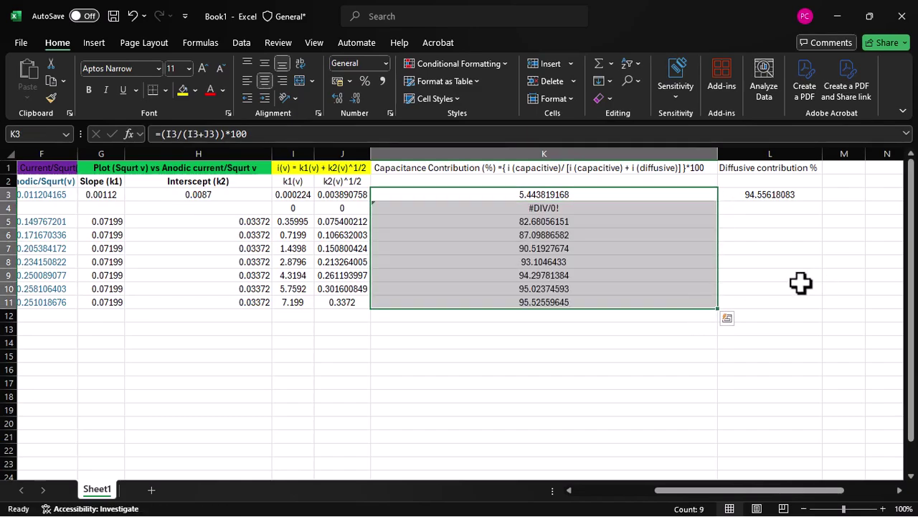
left_click(766, 195)
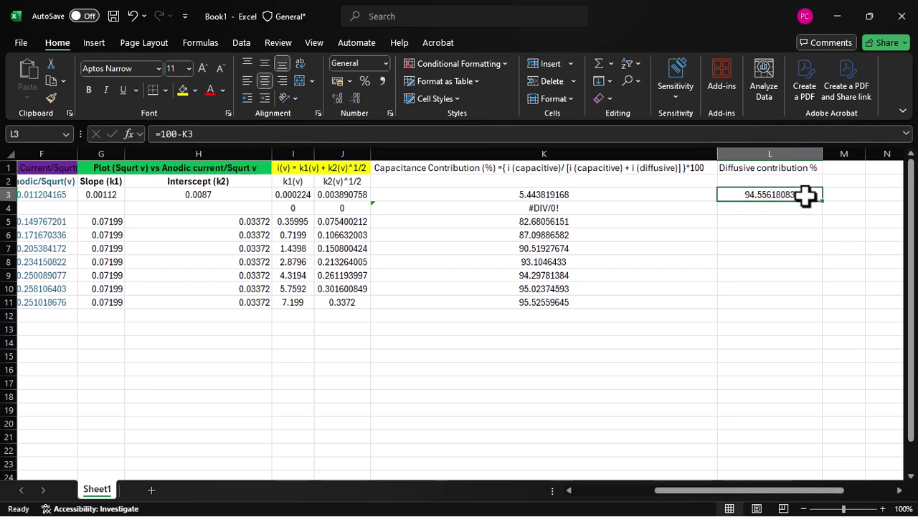
left_click_drag(822, 202, 807, 308)
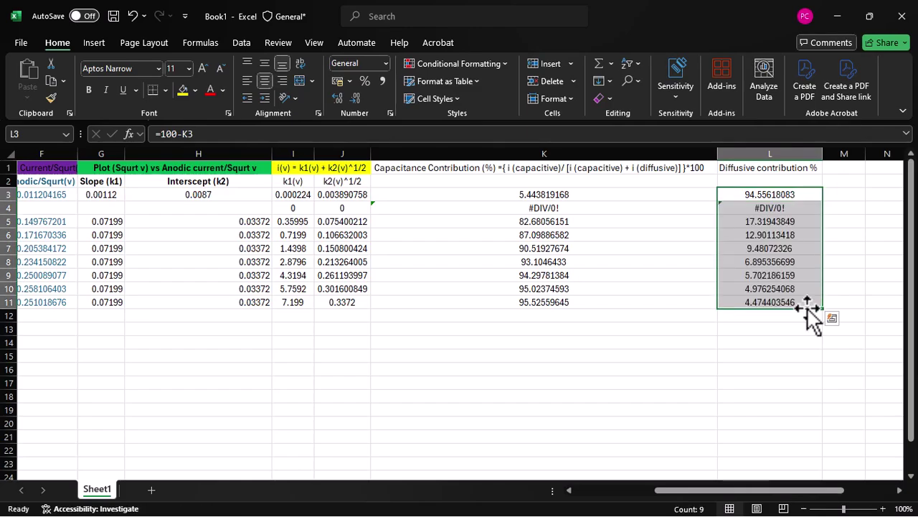
Step: Compare the capacitance contribution percentages in K5:K11 with the diffusive contribution percentages in L5:L11
left_click(529, 237)
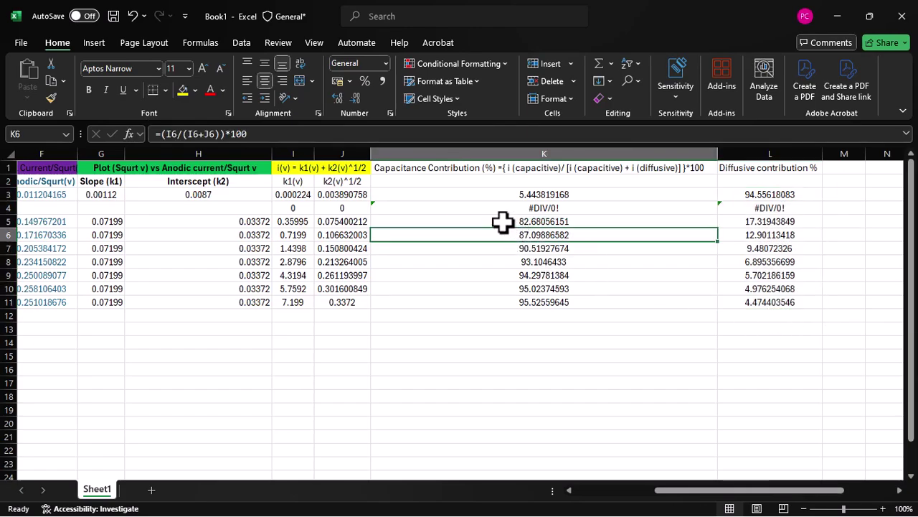
left_click_drag(503, 222, 751, 301)
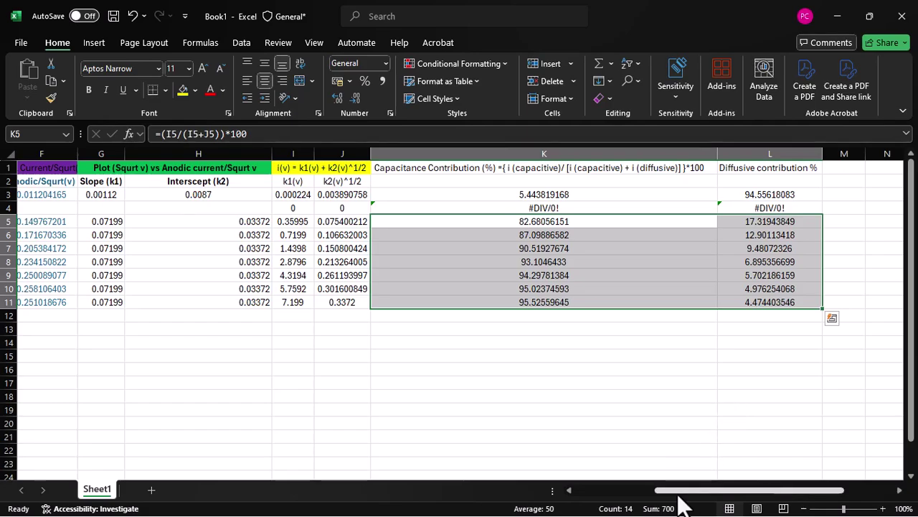
mouse_move(681, 490)
left_mouse_down()
mouse_move(597, 490)
mouse_move(670, 490)
left_mouse_up()
left_click(667, 302)
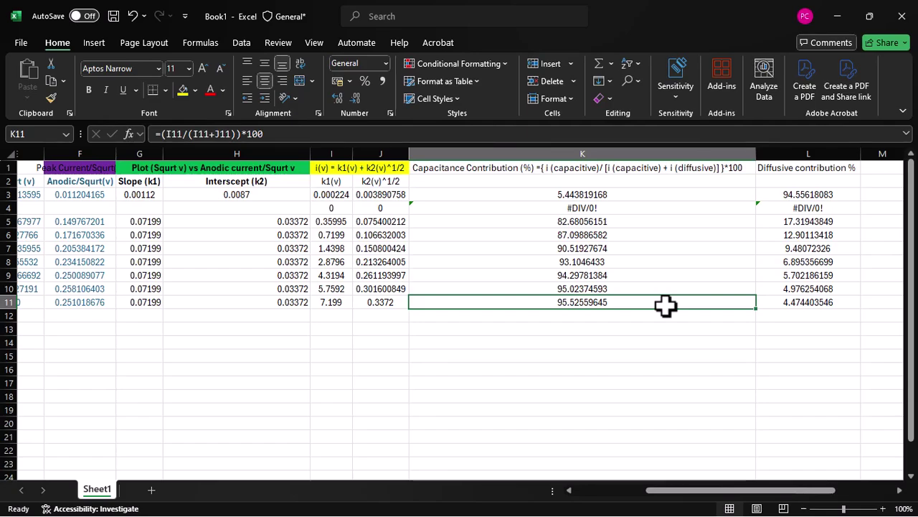
left_click(767, 104)
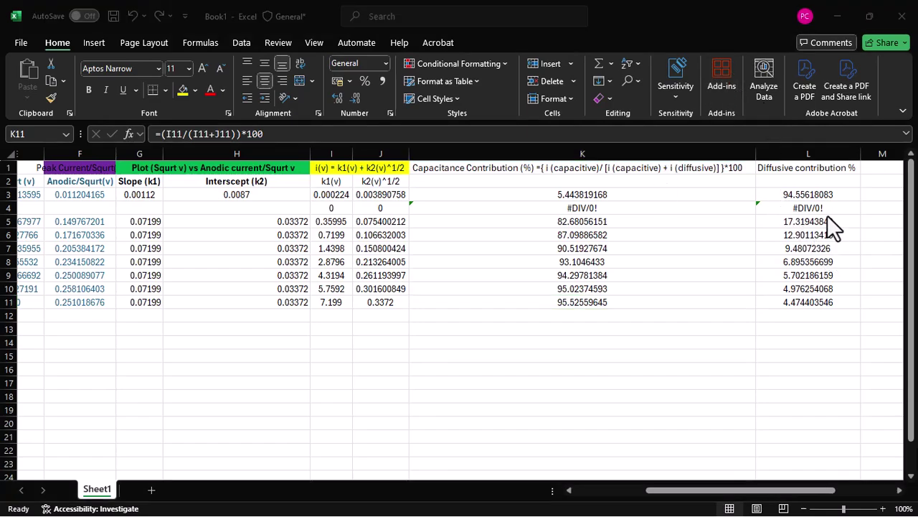
left_click_drag(791, 219, 803, 303)
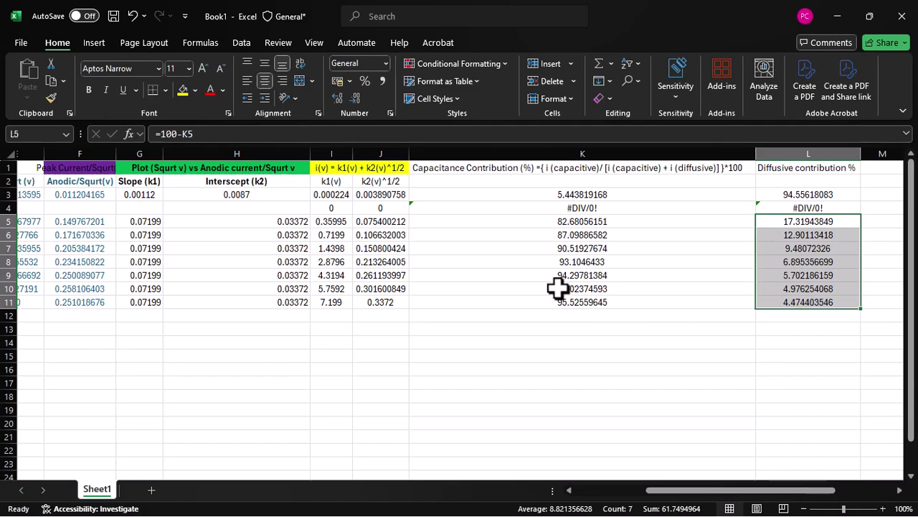
left_click(526, 222)
left_click(573, 347)
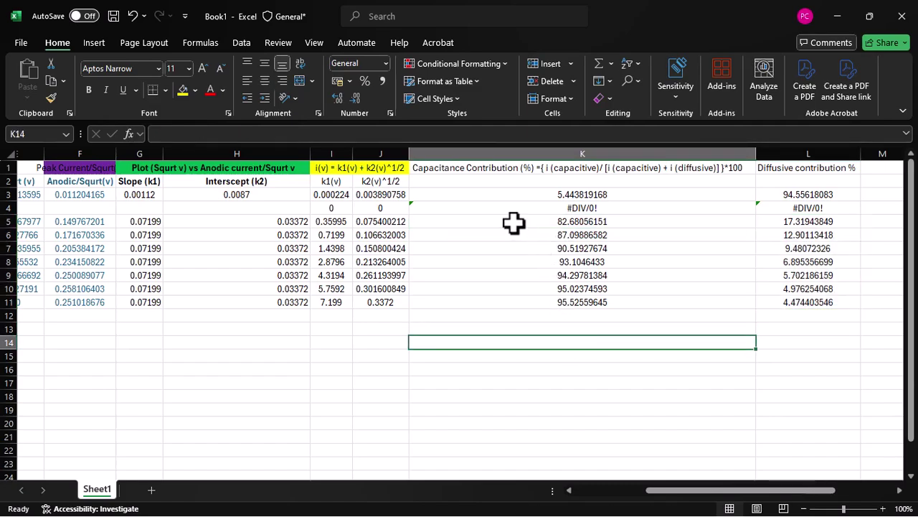
left_click_drag(512, 222, 539, 302)
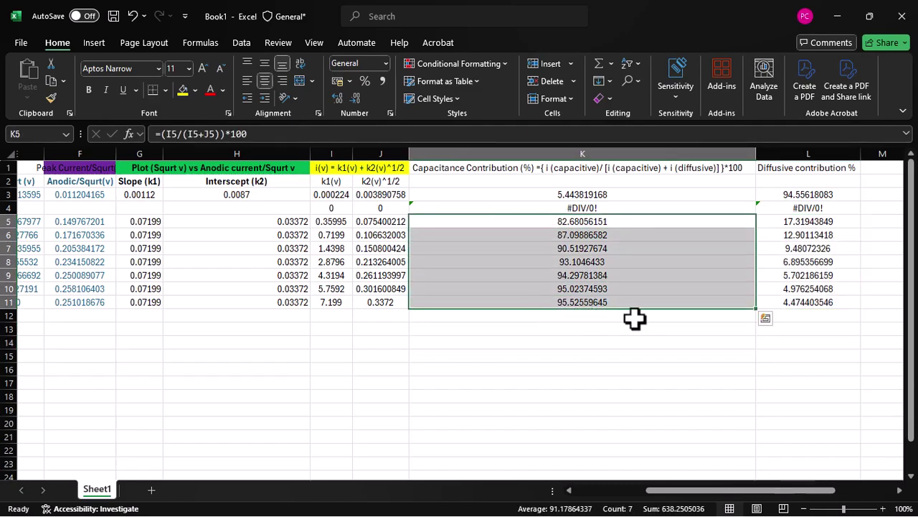
left_click_drag(779, 222, 785, 301)
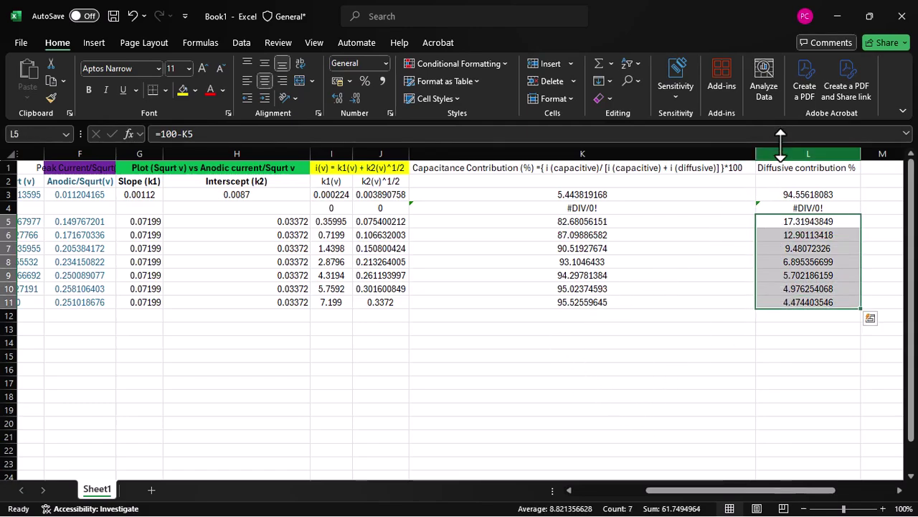
Step: Switch to OriginPro and examine the charge contribution ratio graph and the column plot types available for it
key("alt+Tab")
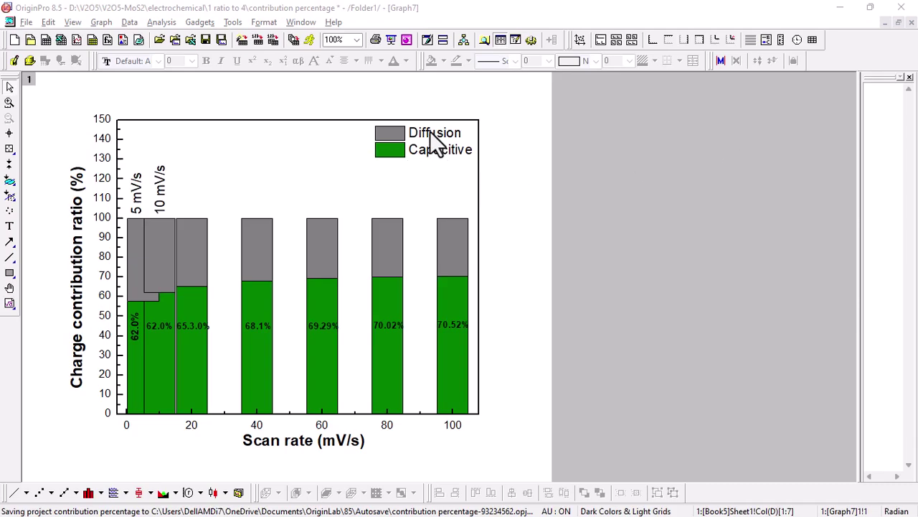
left_click(101, 492)
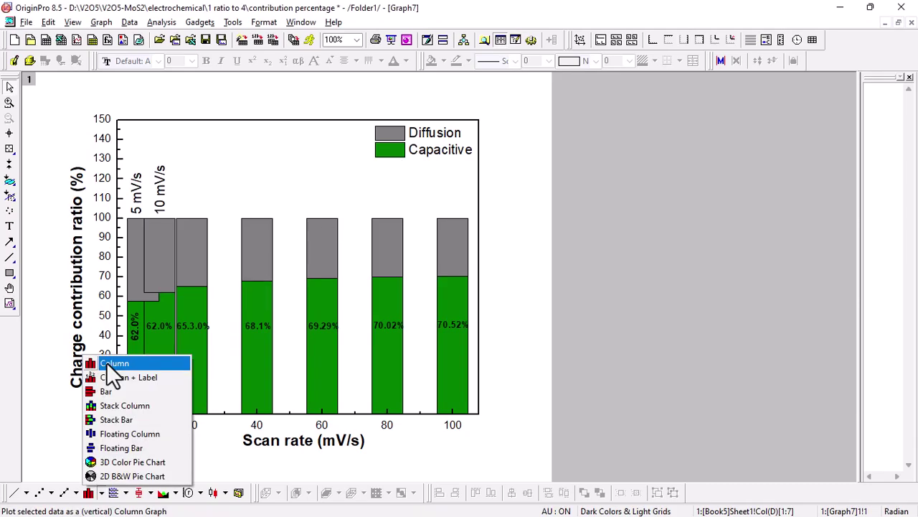
left_click(506, 337)
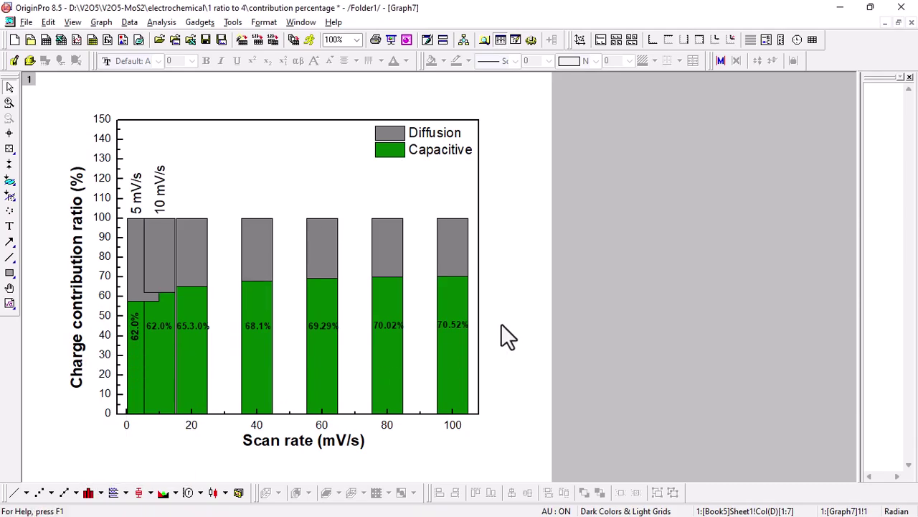